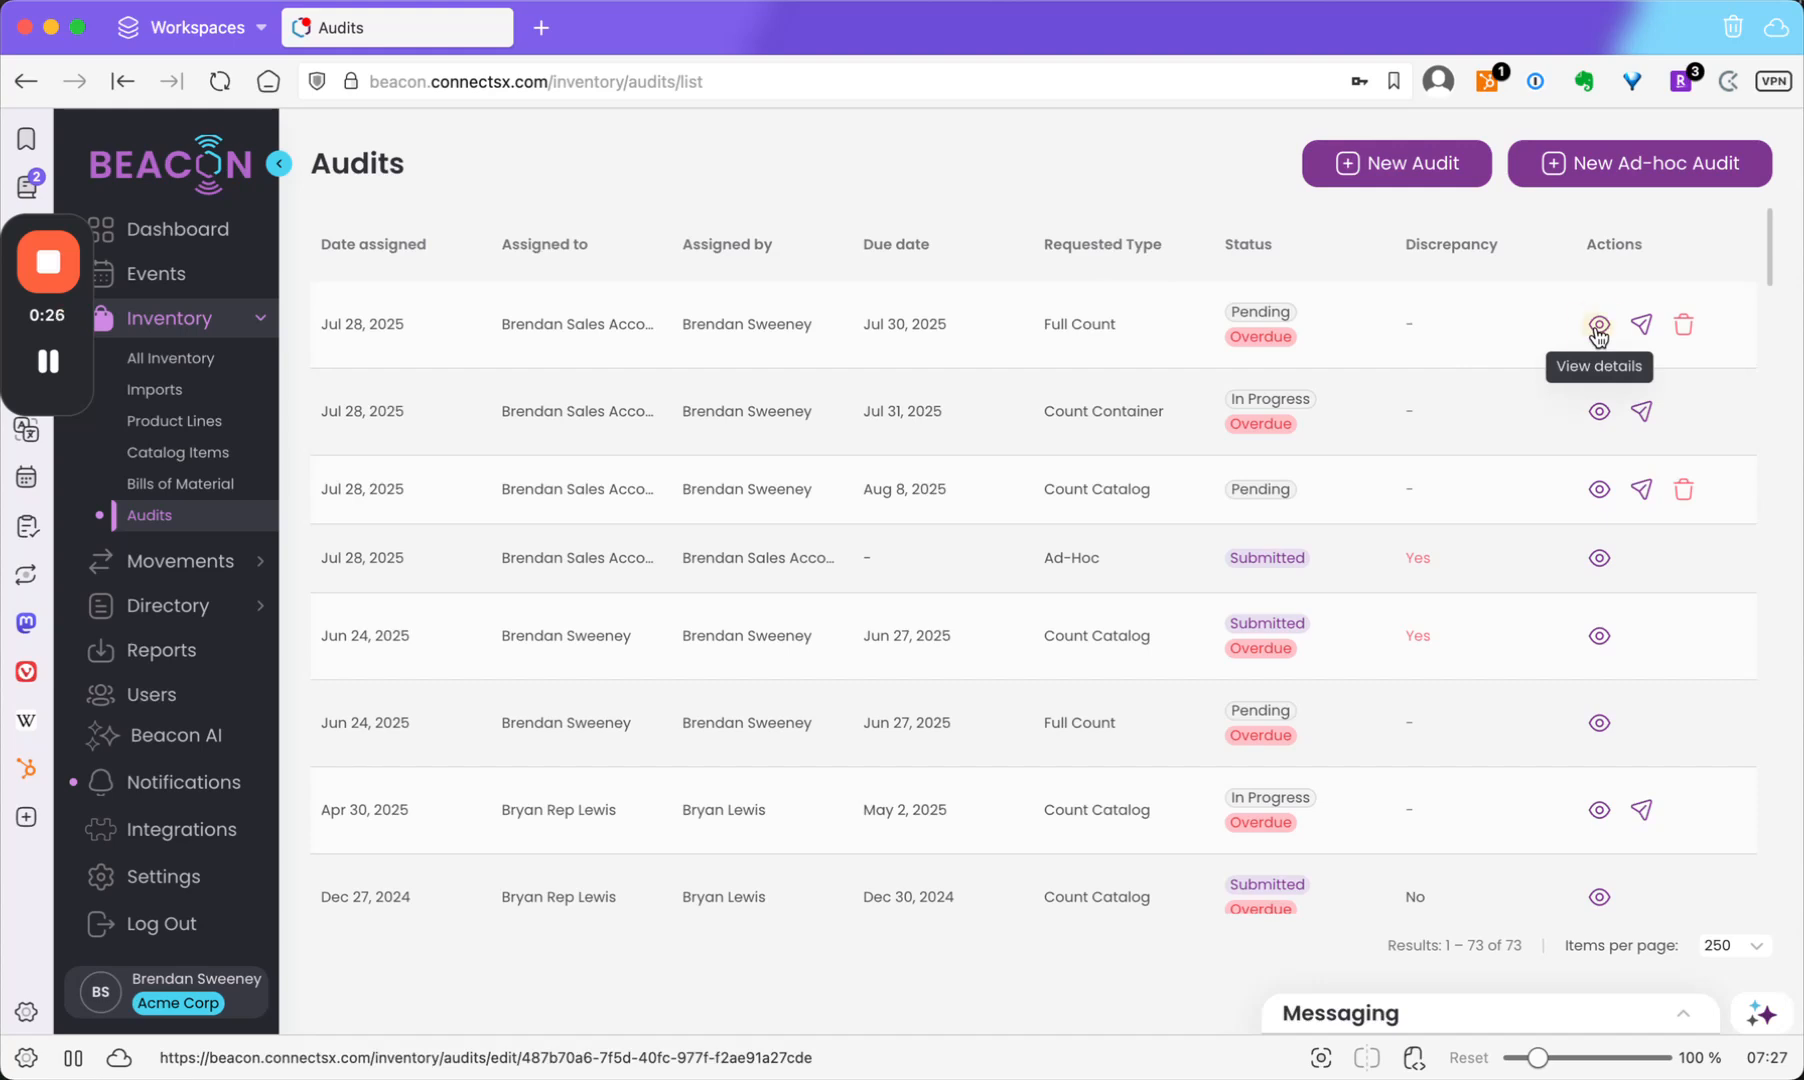
Open the details of the overdue Full Count audit due Jul 30, 2025.
{"action": "left_click", "coordinate": [1598, 326]}
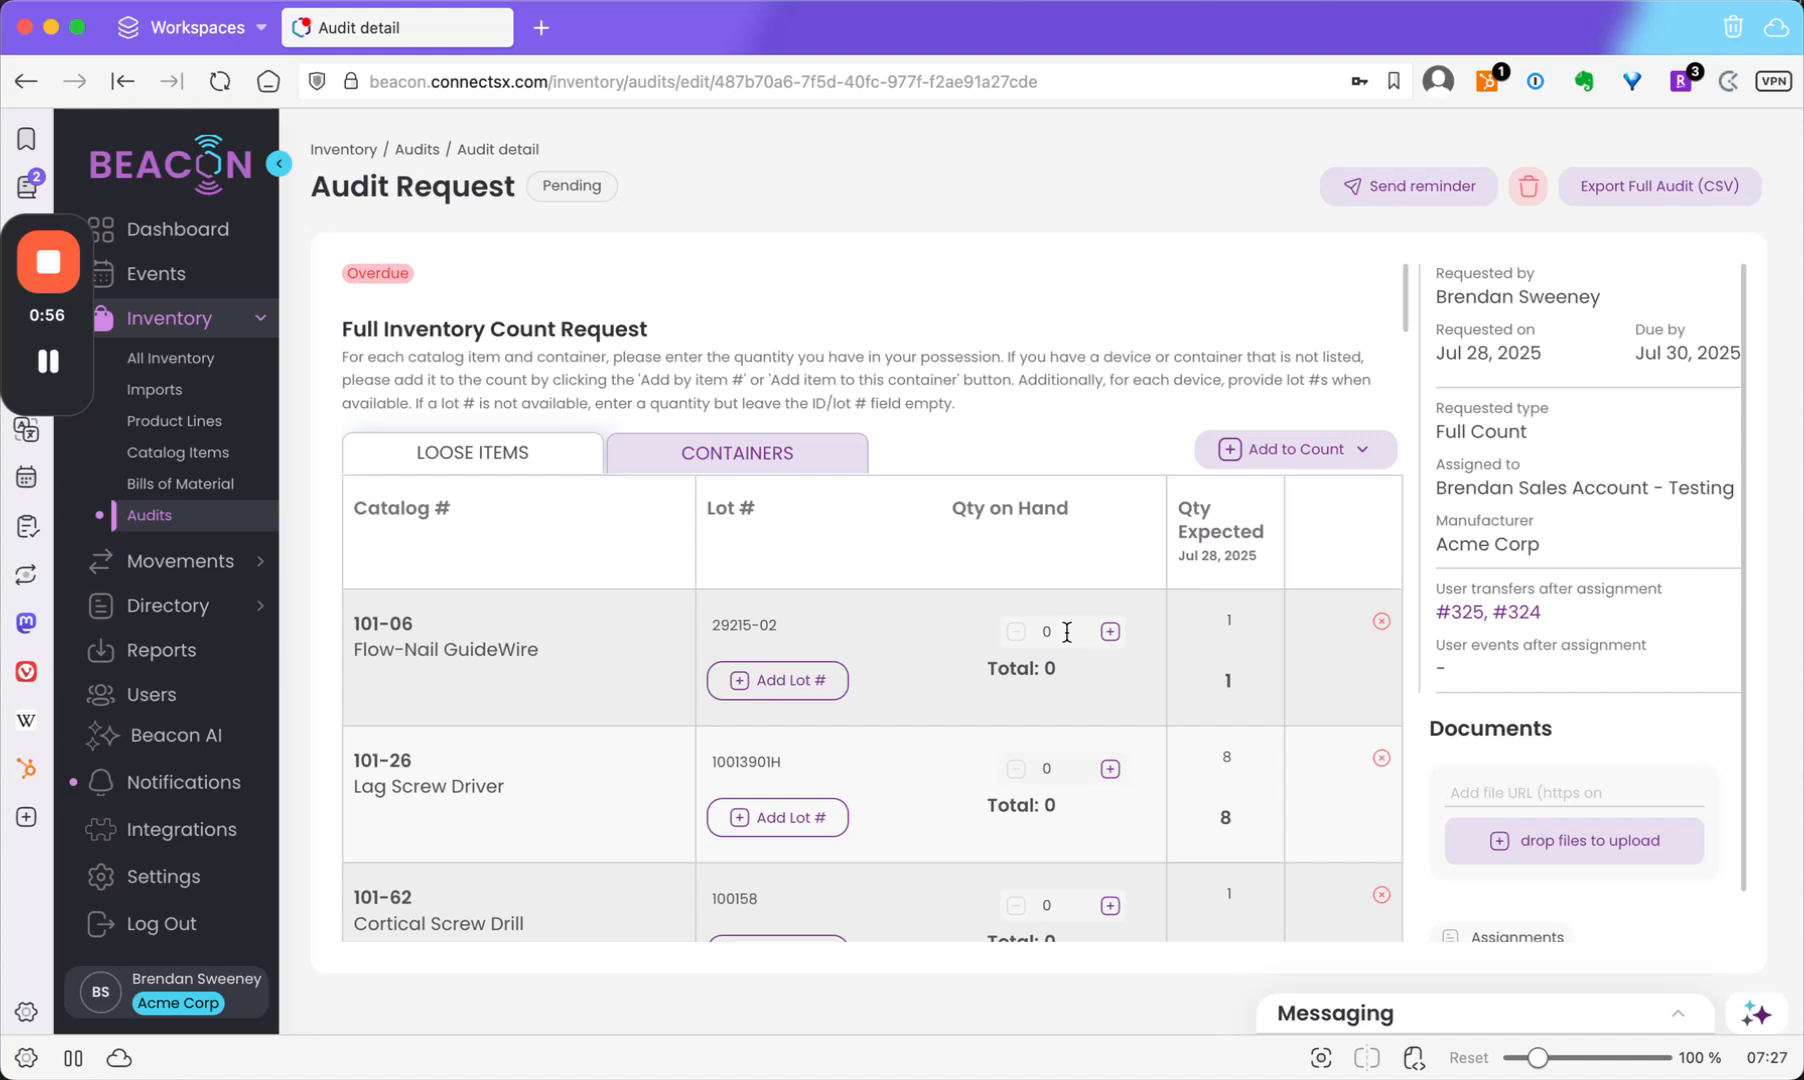
Record 3 on hand for 101-06 Flow-Nail GuideWire and save the audit.
{"action": "left_click", "coordinate": [1055, 631]}
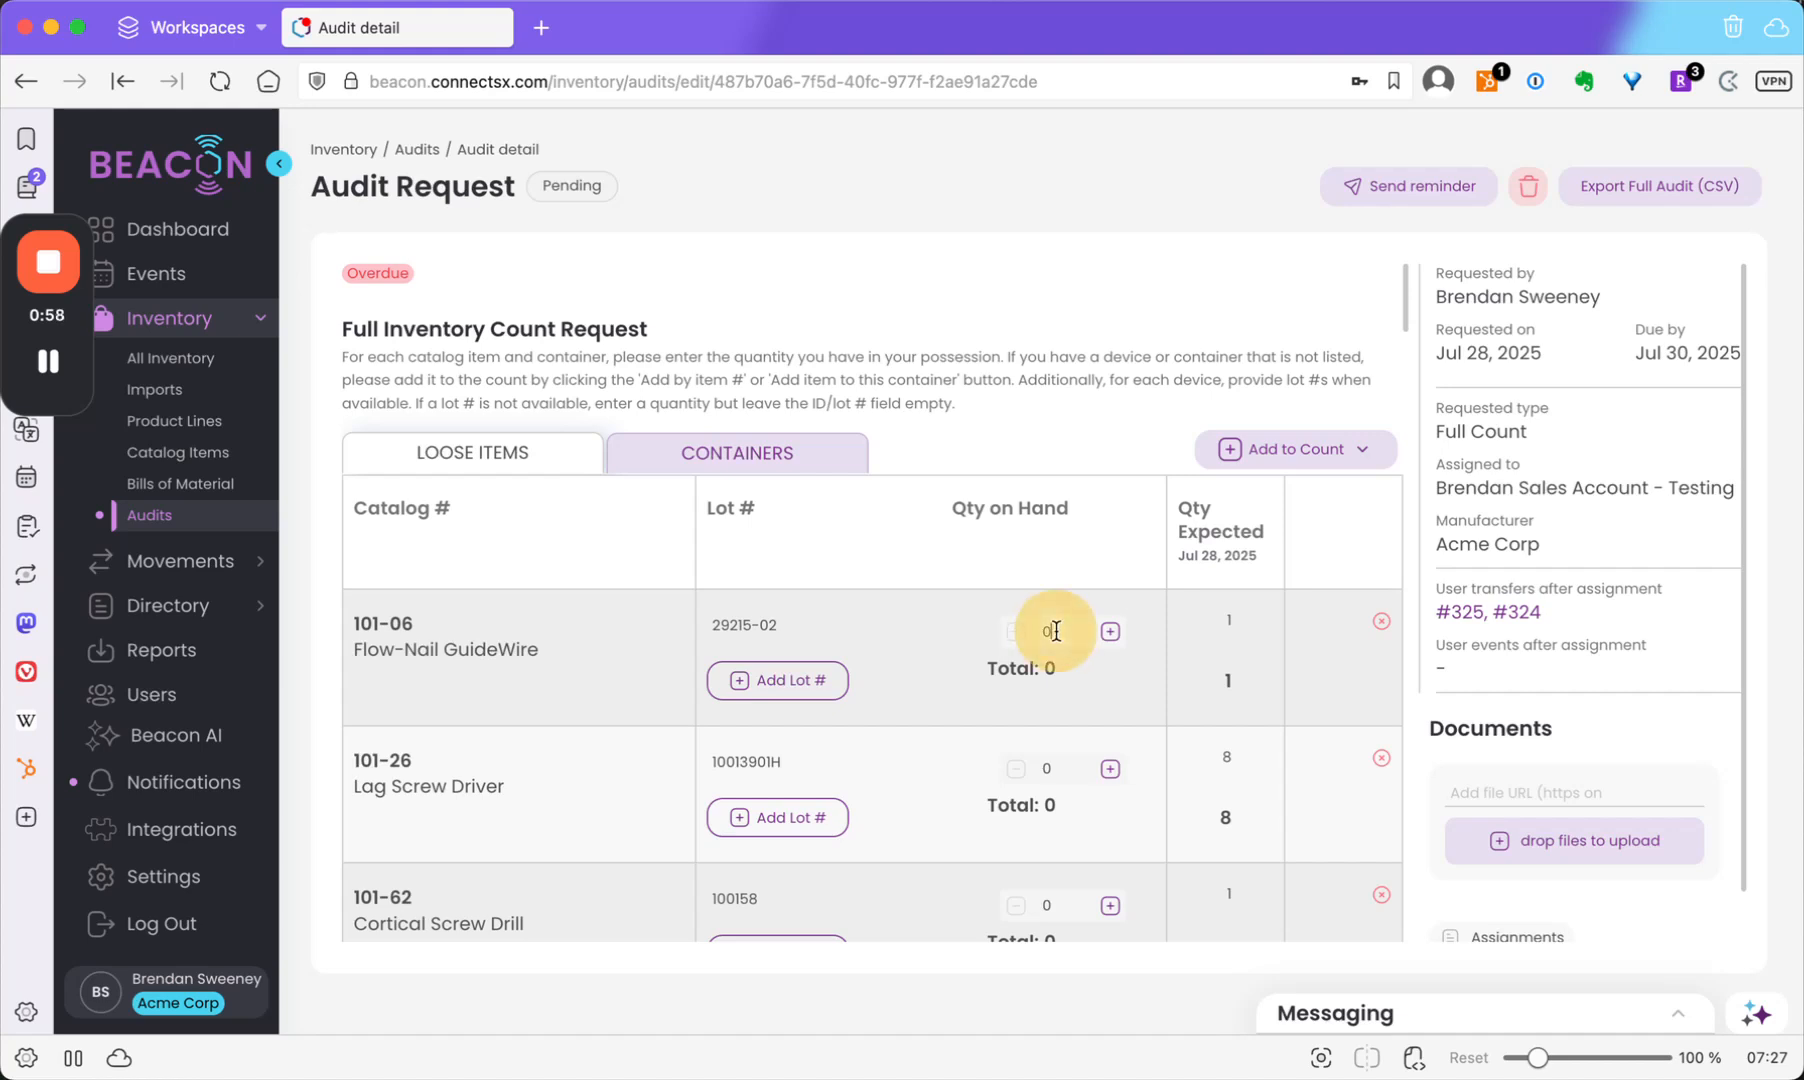
{"action": "key", "text": "BackSpace"}
{"action": "type", "text": "3"}
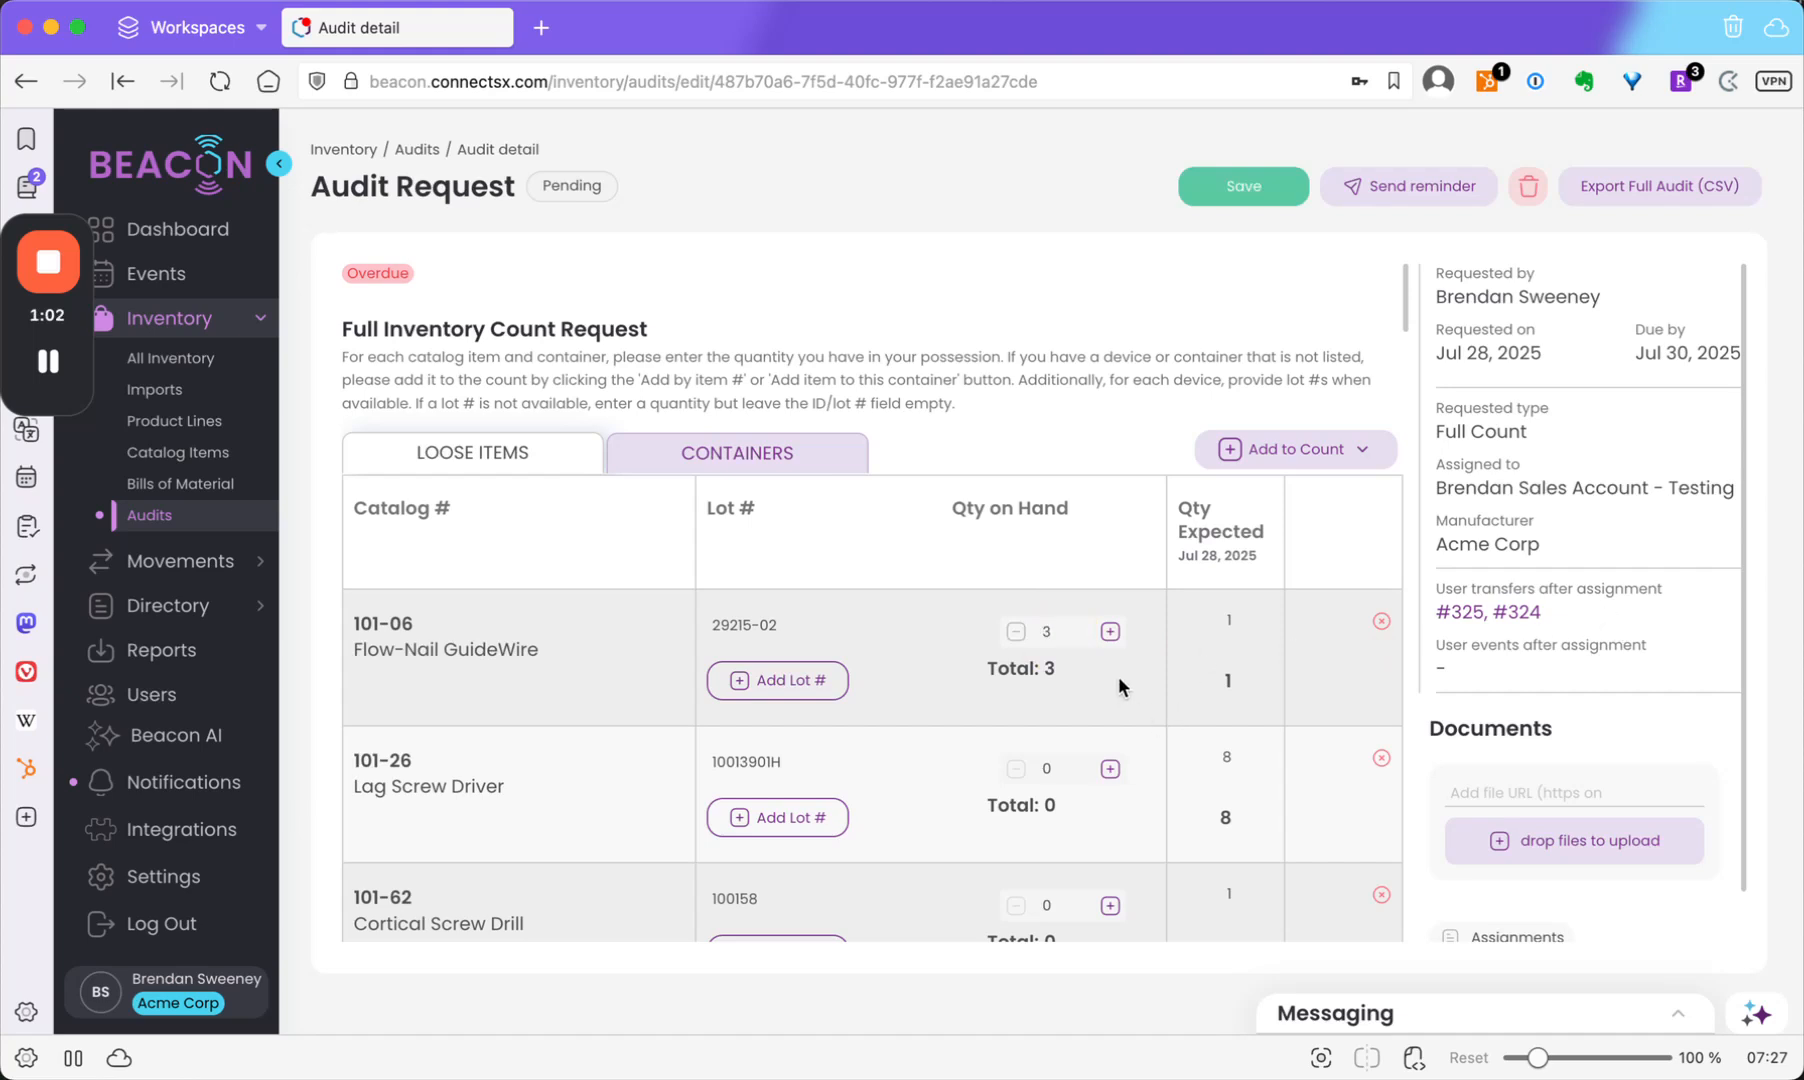
{"action": "left_click", "coordinate": [1110, 633]}
{"action": "left_click", "coordinate": [1015, 633]}
{"action": "left_click", "coordinate": [911, 677]}
{"action": "left_click", "coordinate": [1262, 186]}
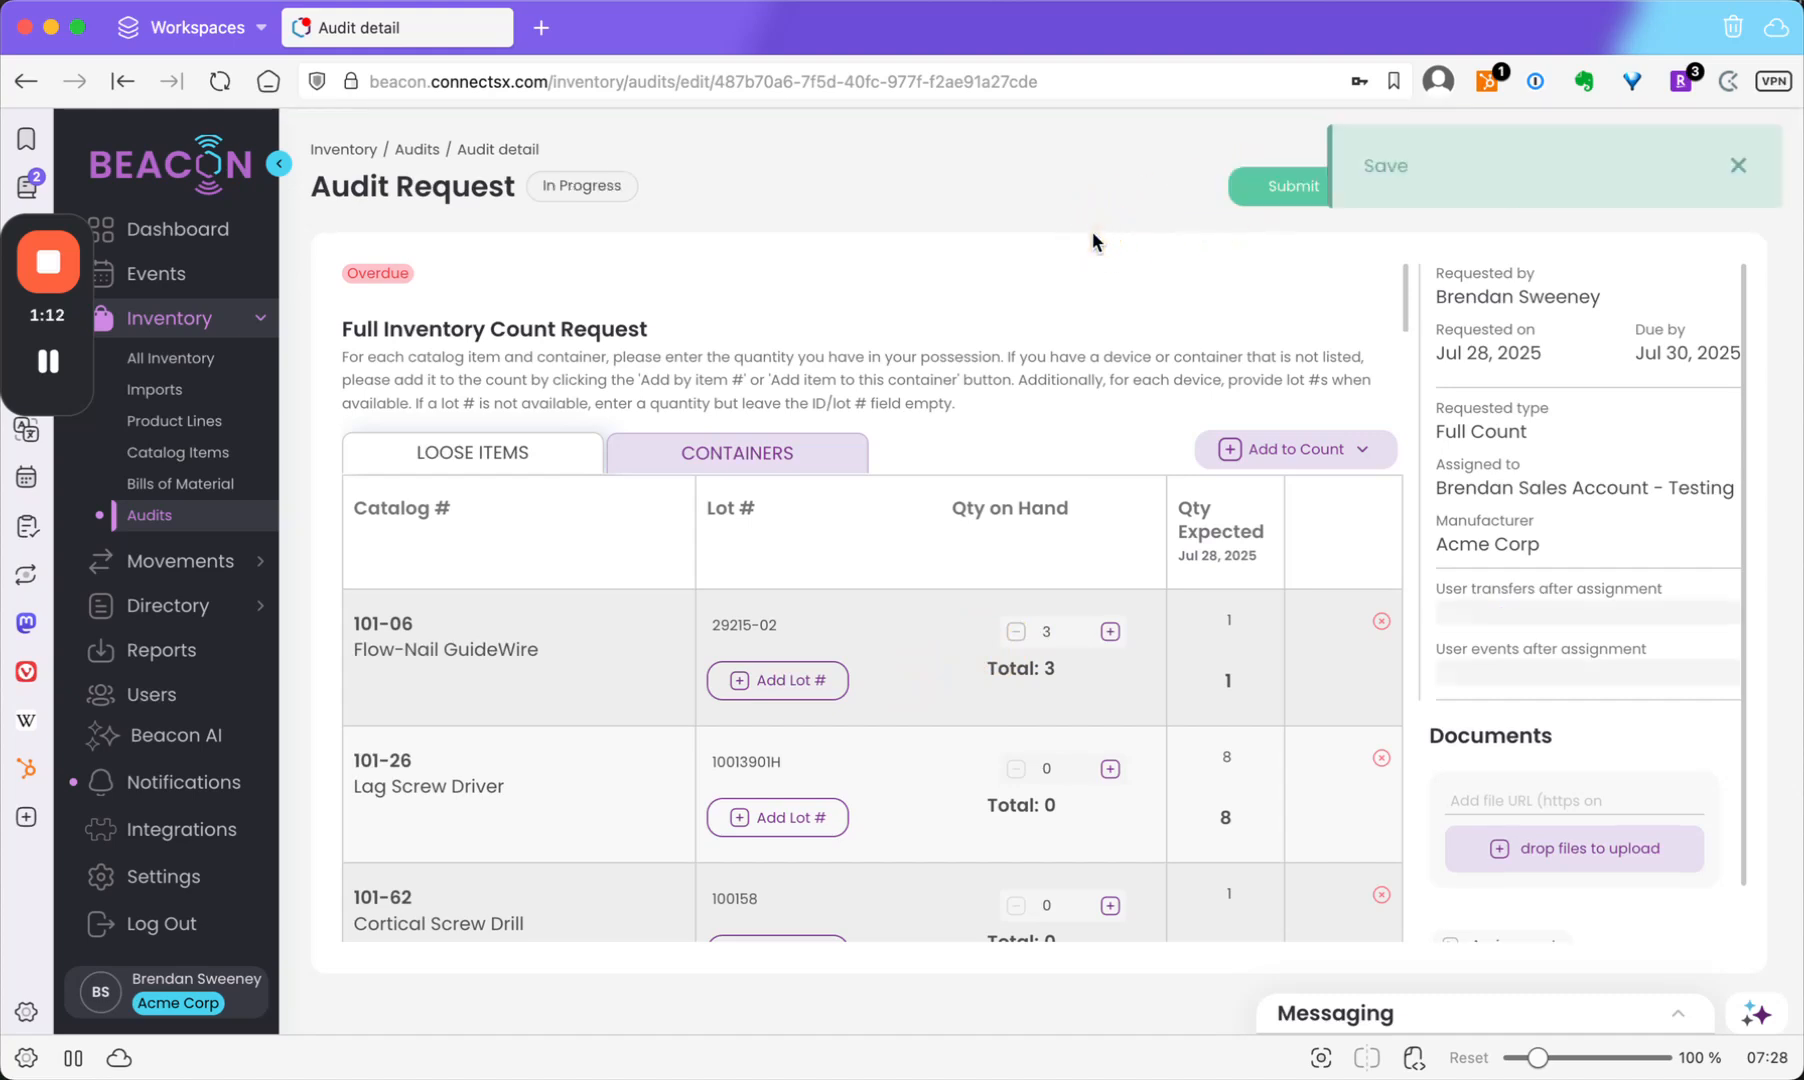
Enter loose-item counts: 3 for 103-01-04 2-CAN and 2 for 101-PACK kit.
{"action": "left_click", "coordinate": [1738, 165]}
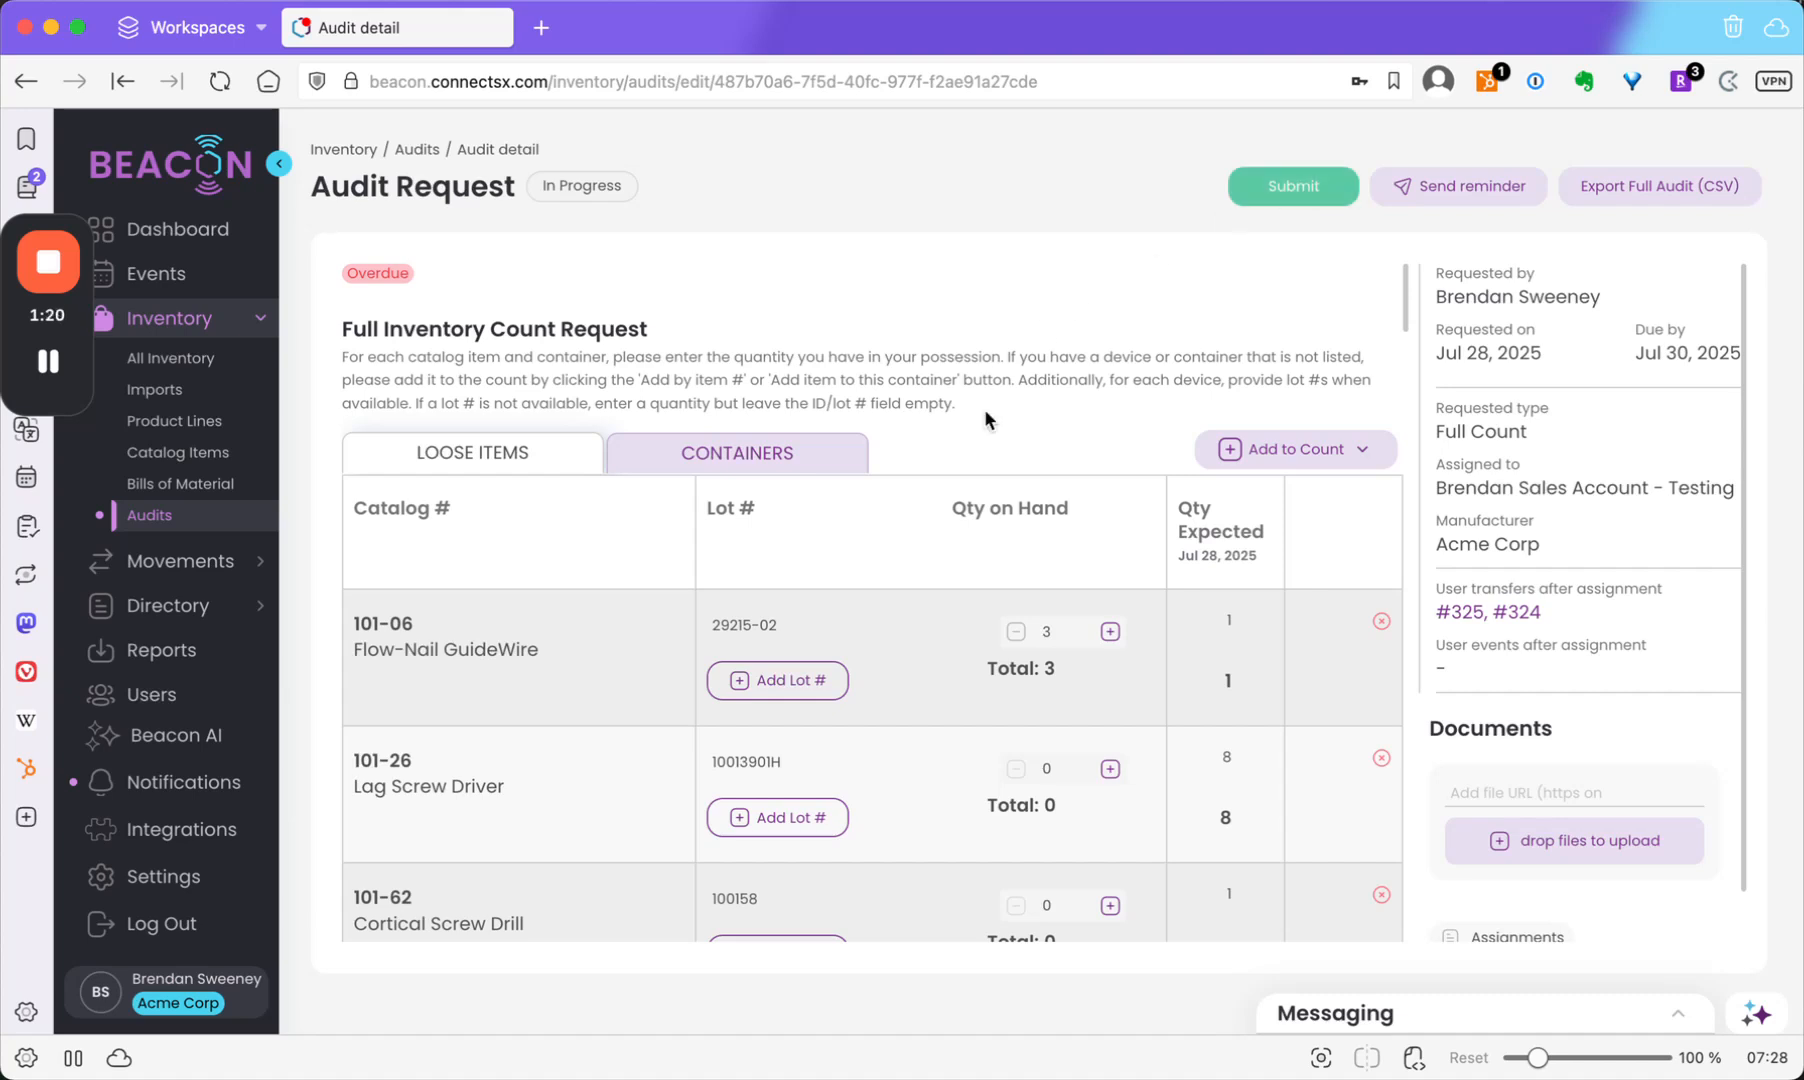
{"action": "scroll", "coordinate": [1067, 572], "scroll_direction": "down", "scroll_amount": 1}
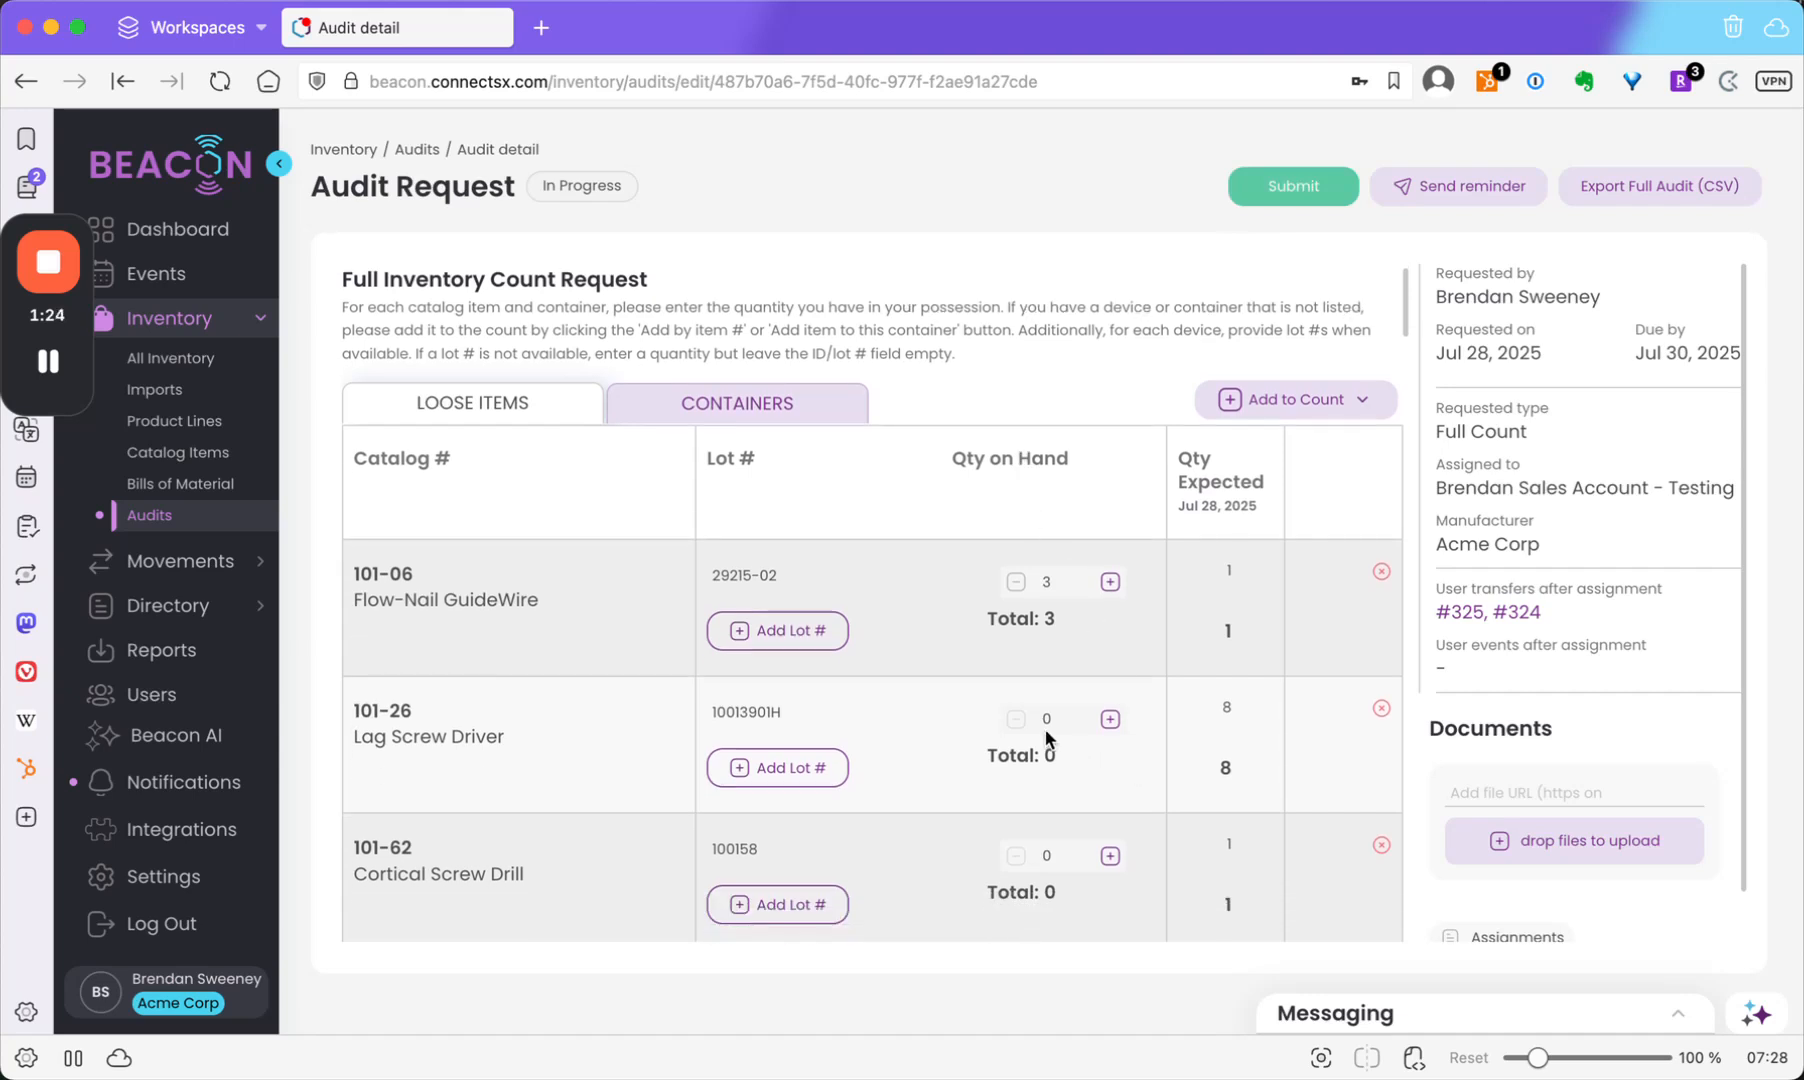
{"action": "scroll", "coordinate": [1046, 738], "scroll_direction": "down", "scroll_amount": 5}
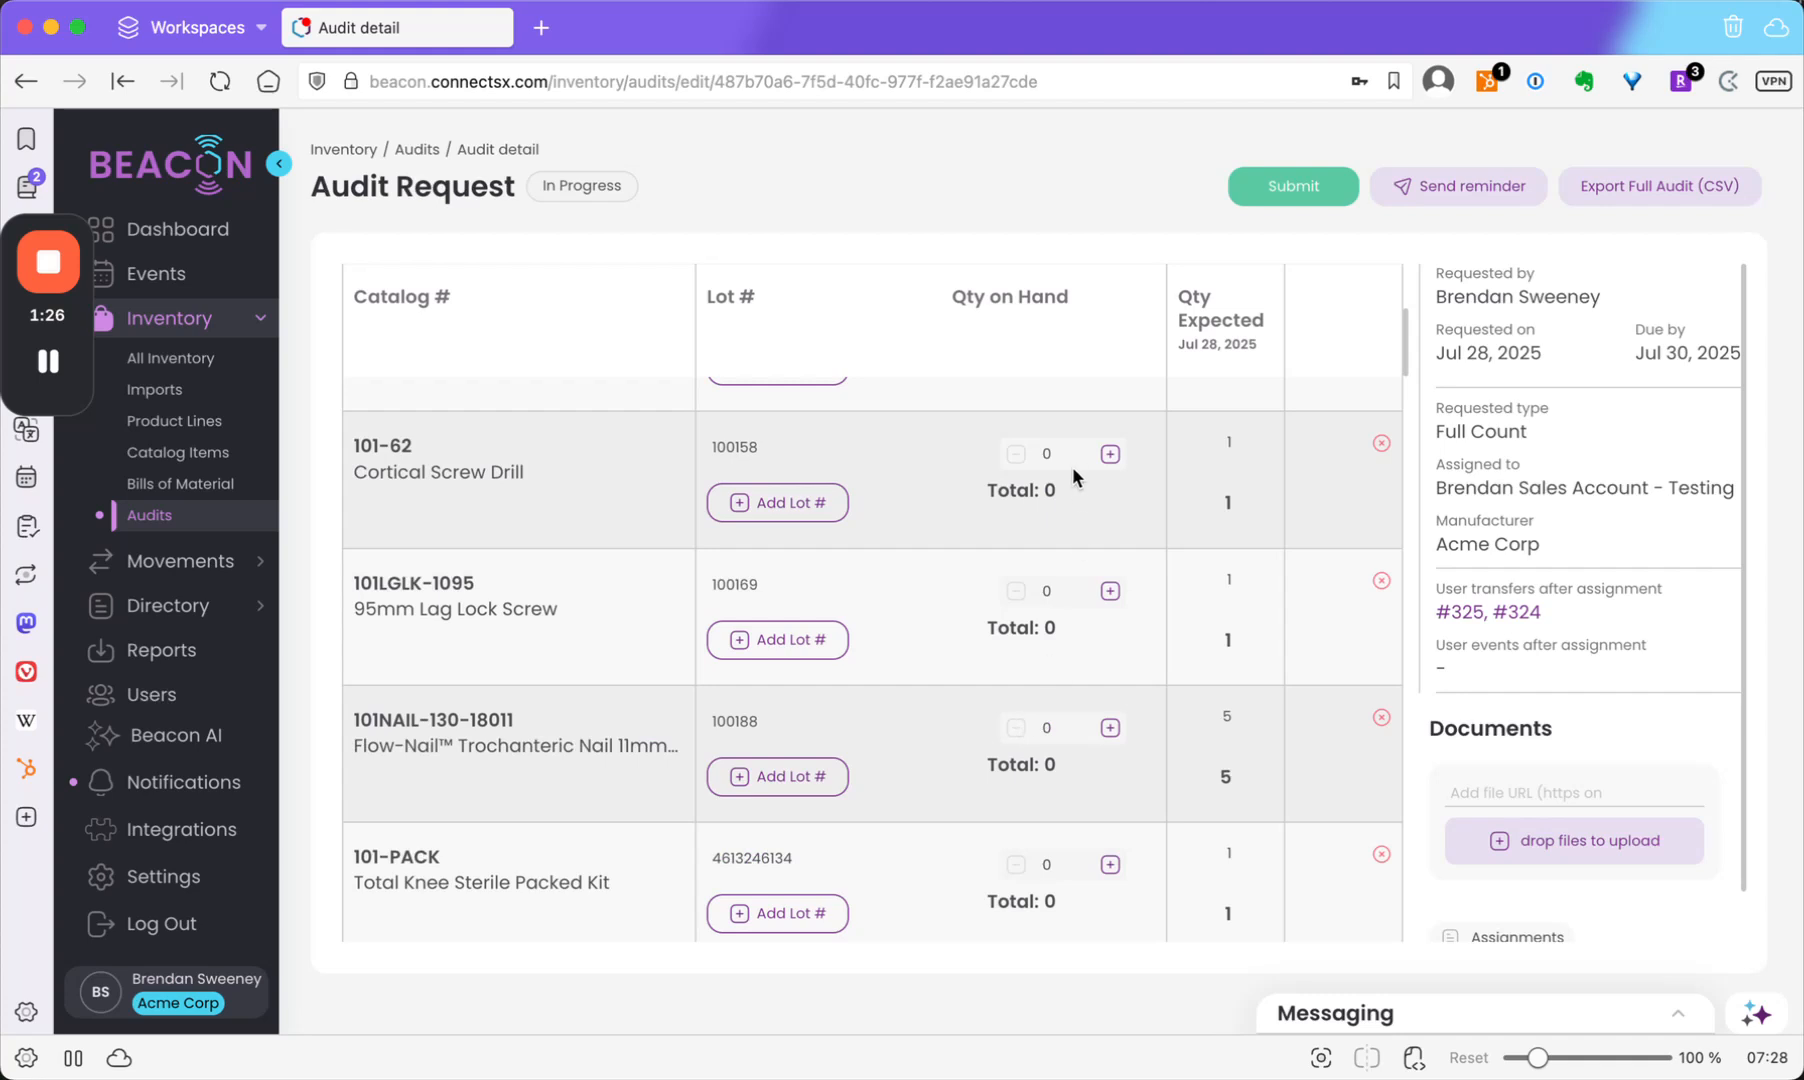
{"action": "scroll", "coordinate": [1065, 520], "scroll_direction": "down", "scroll_amount": 5}
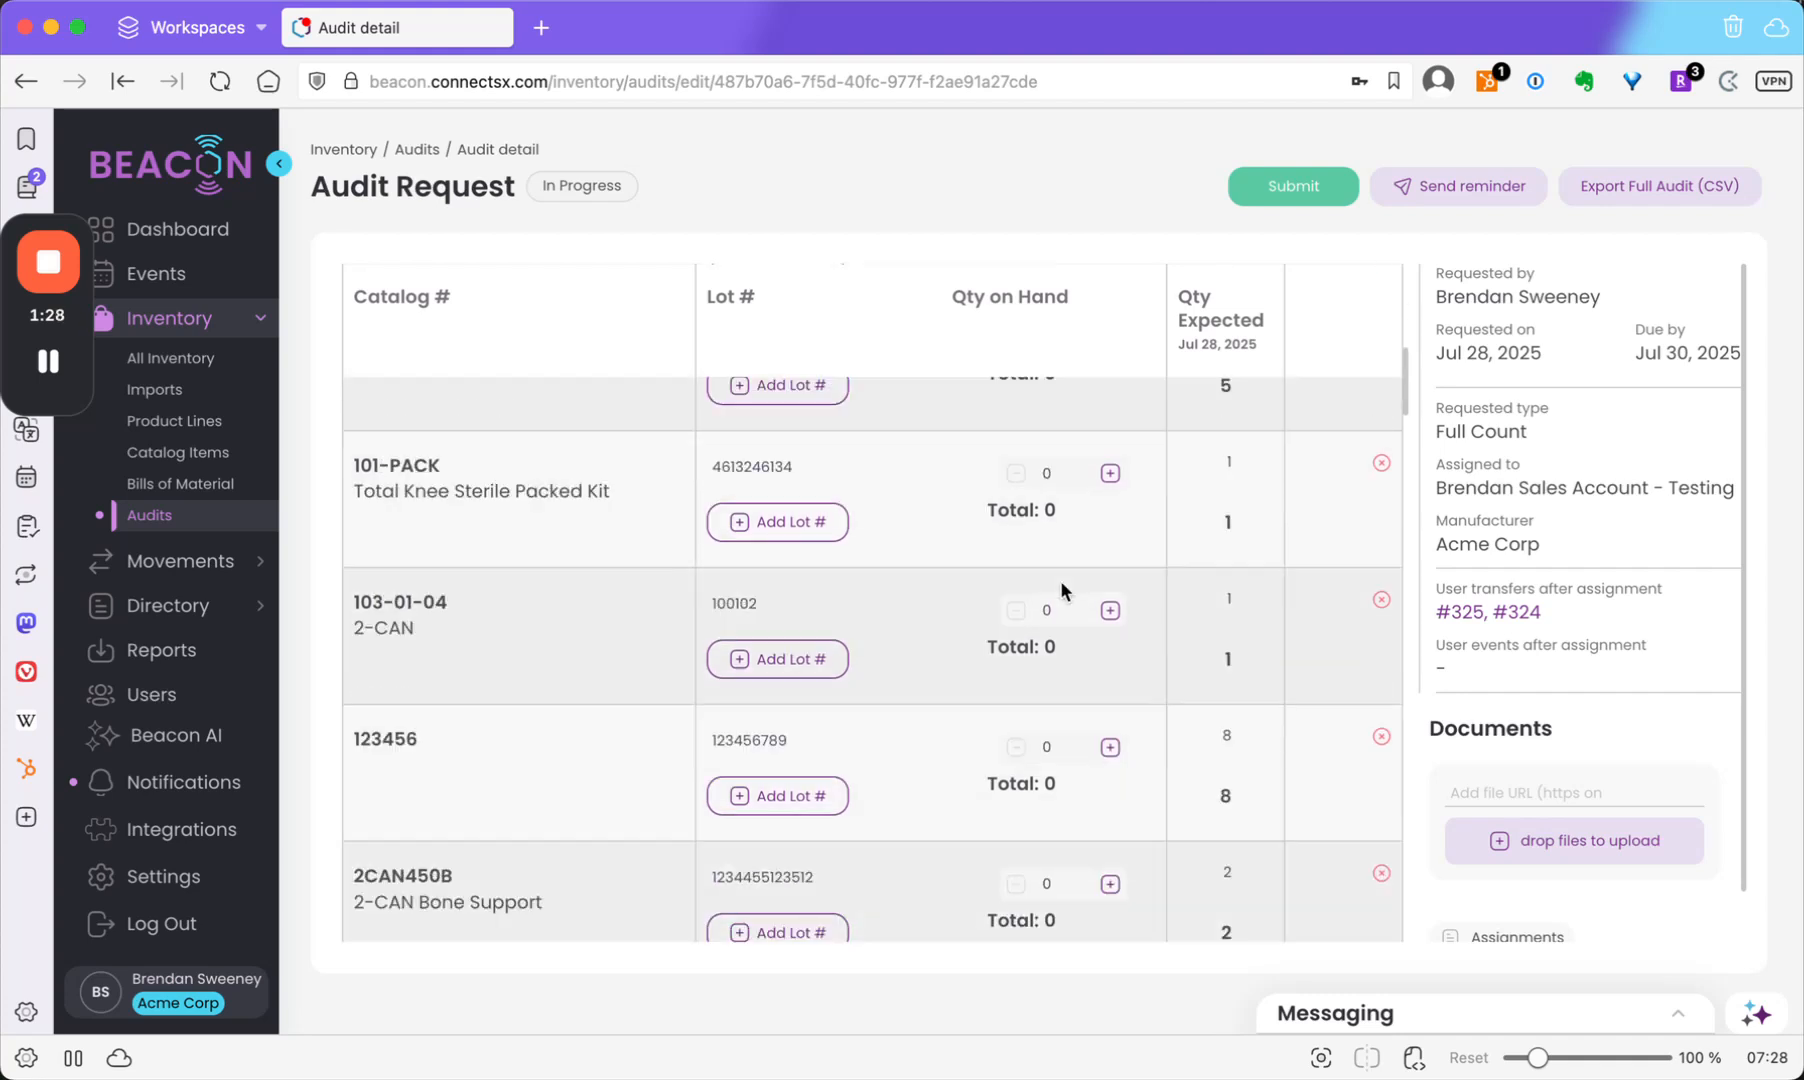
{"action": "left_click", "coordinate": [1060, 600]}
{"action": "key", "text": "BackSpace"}
{"action": "type", "text": "3"}
{"action": "left_click", "coordinate": [1082, 472]}
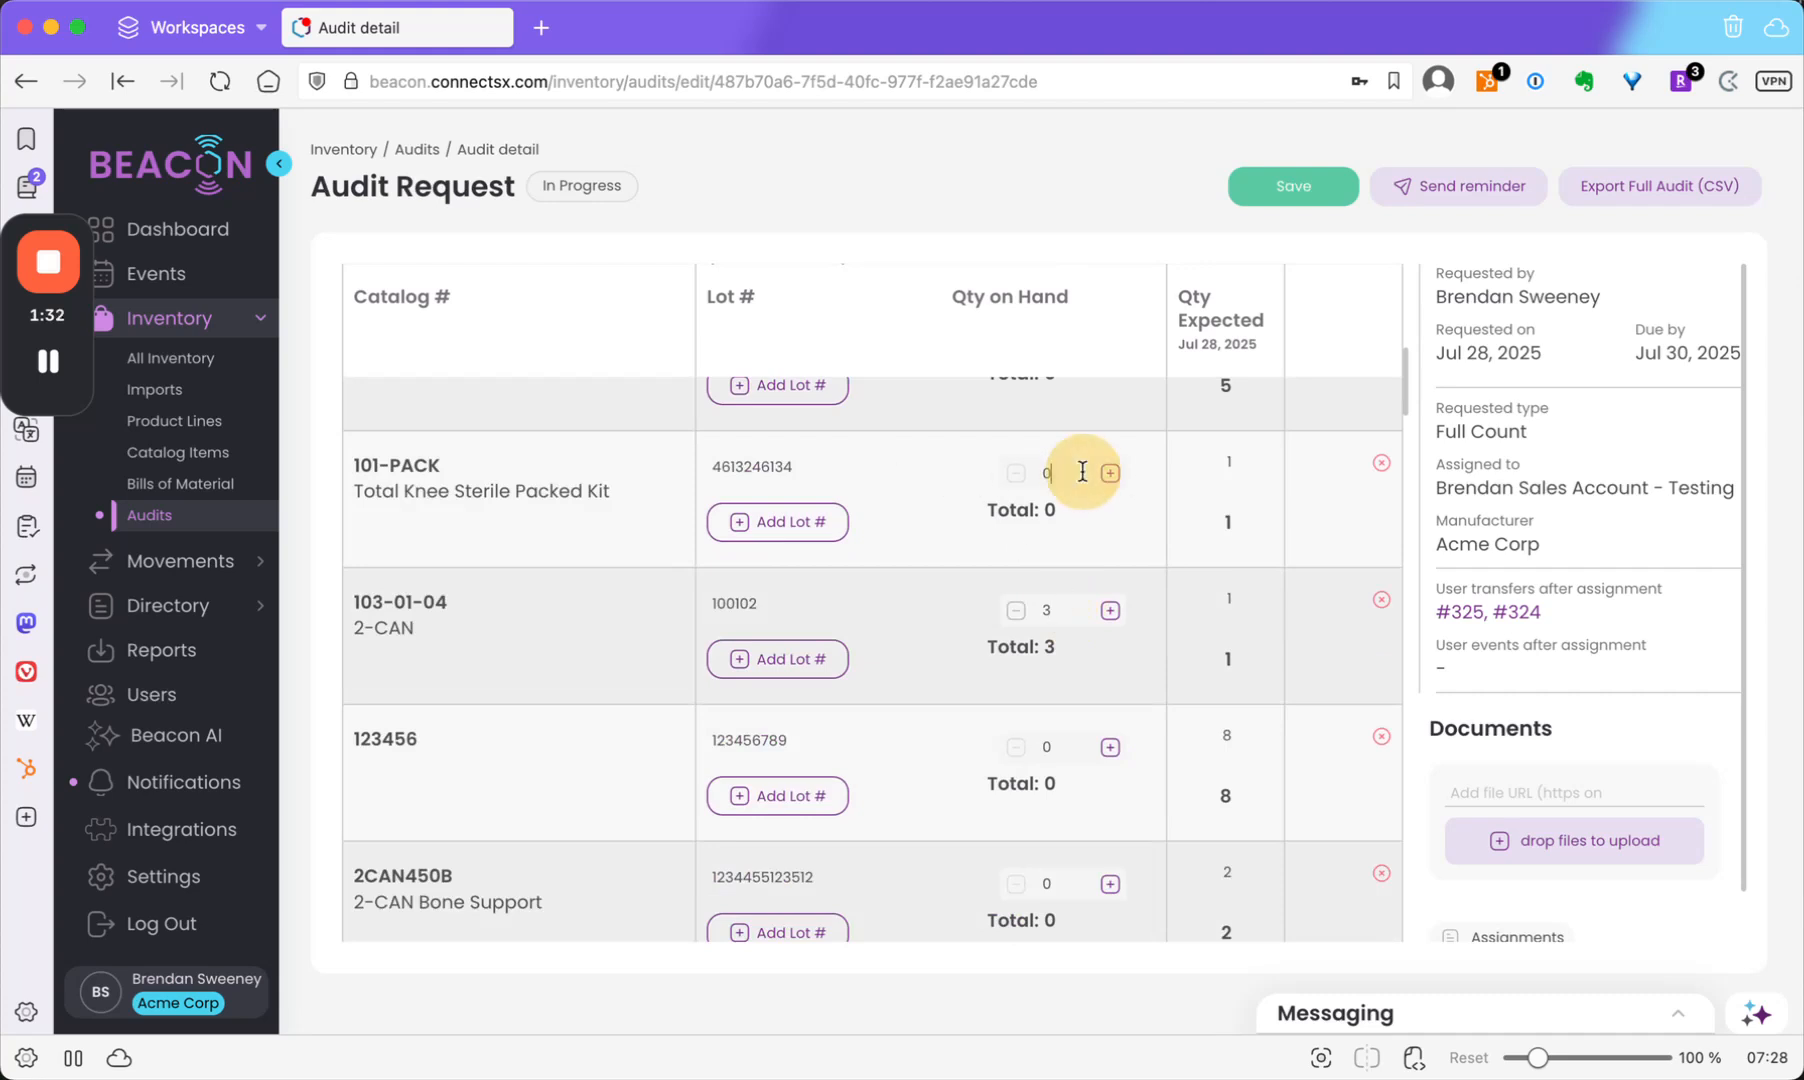
{"action": "key", "text": "BackSpace"}
{"action": "type", "text": "2"}
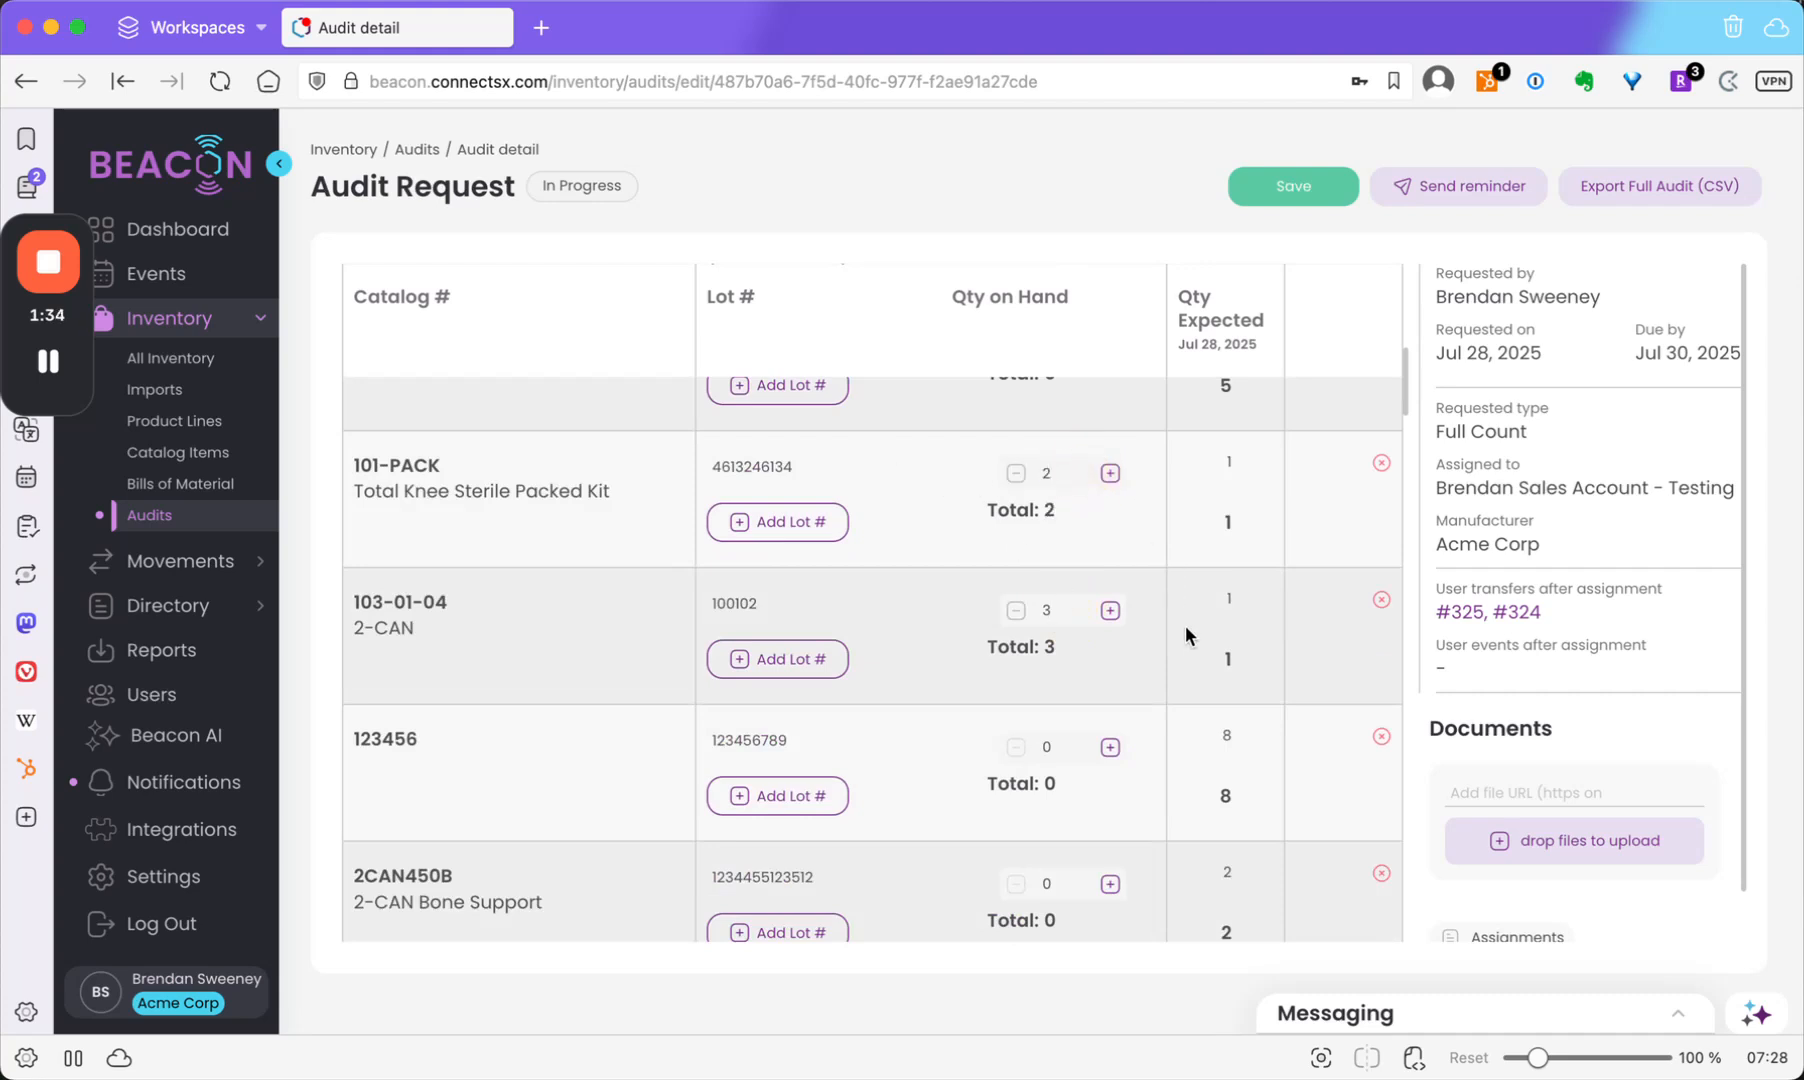
{"action": "scroll", "coordinate": [1185, 624], "scroll_direction": "up", "scroll_amount": 5}
{"action": "scroll", "coordinate": [1182, 624], "scroll_direction": "up", "scroll_amount": 4}
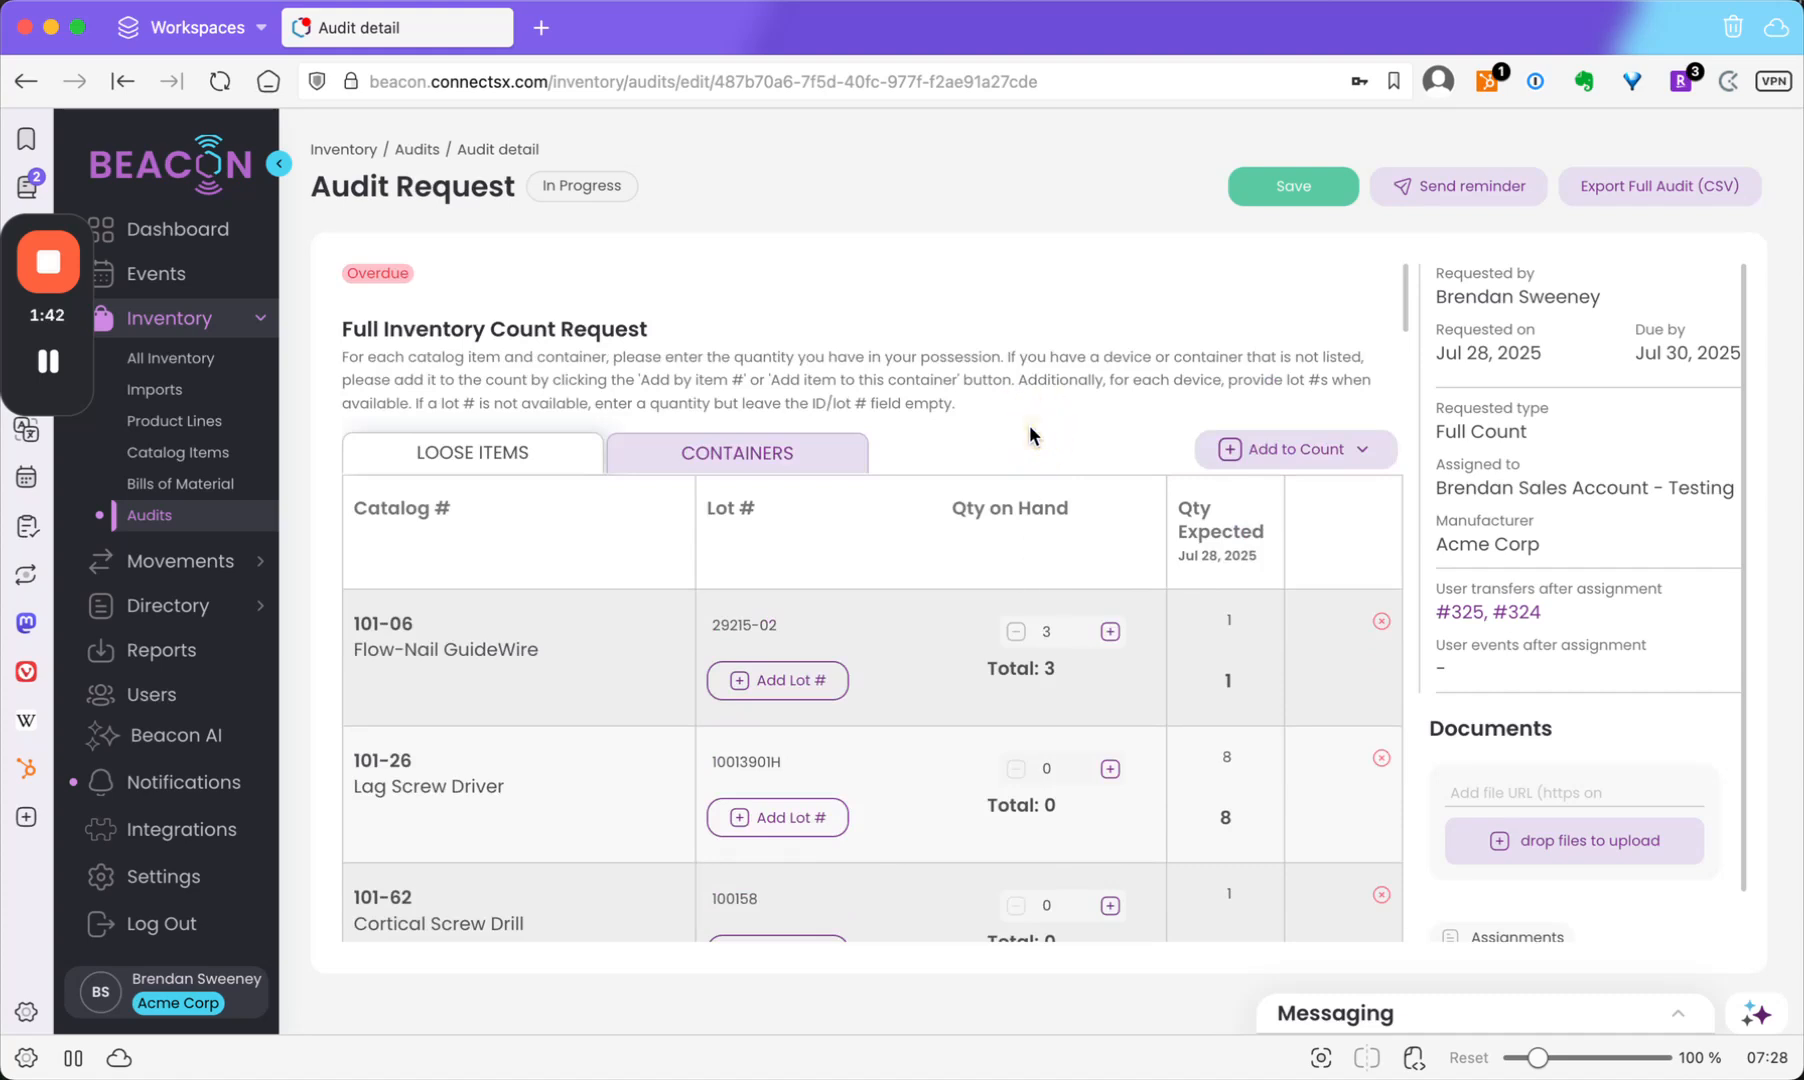
{"action": "left_click", "coordinate": [1229, 452]}
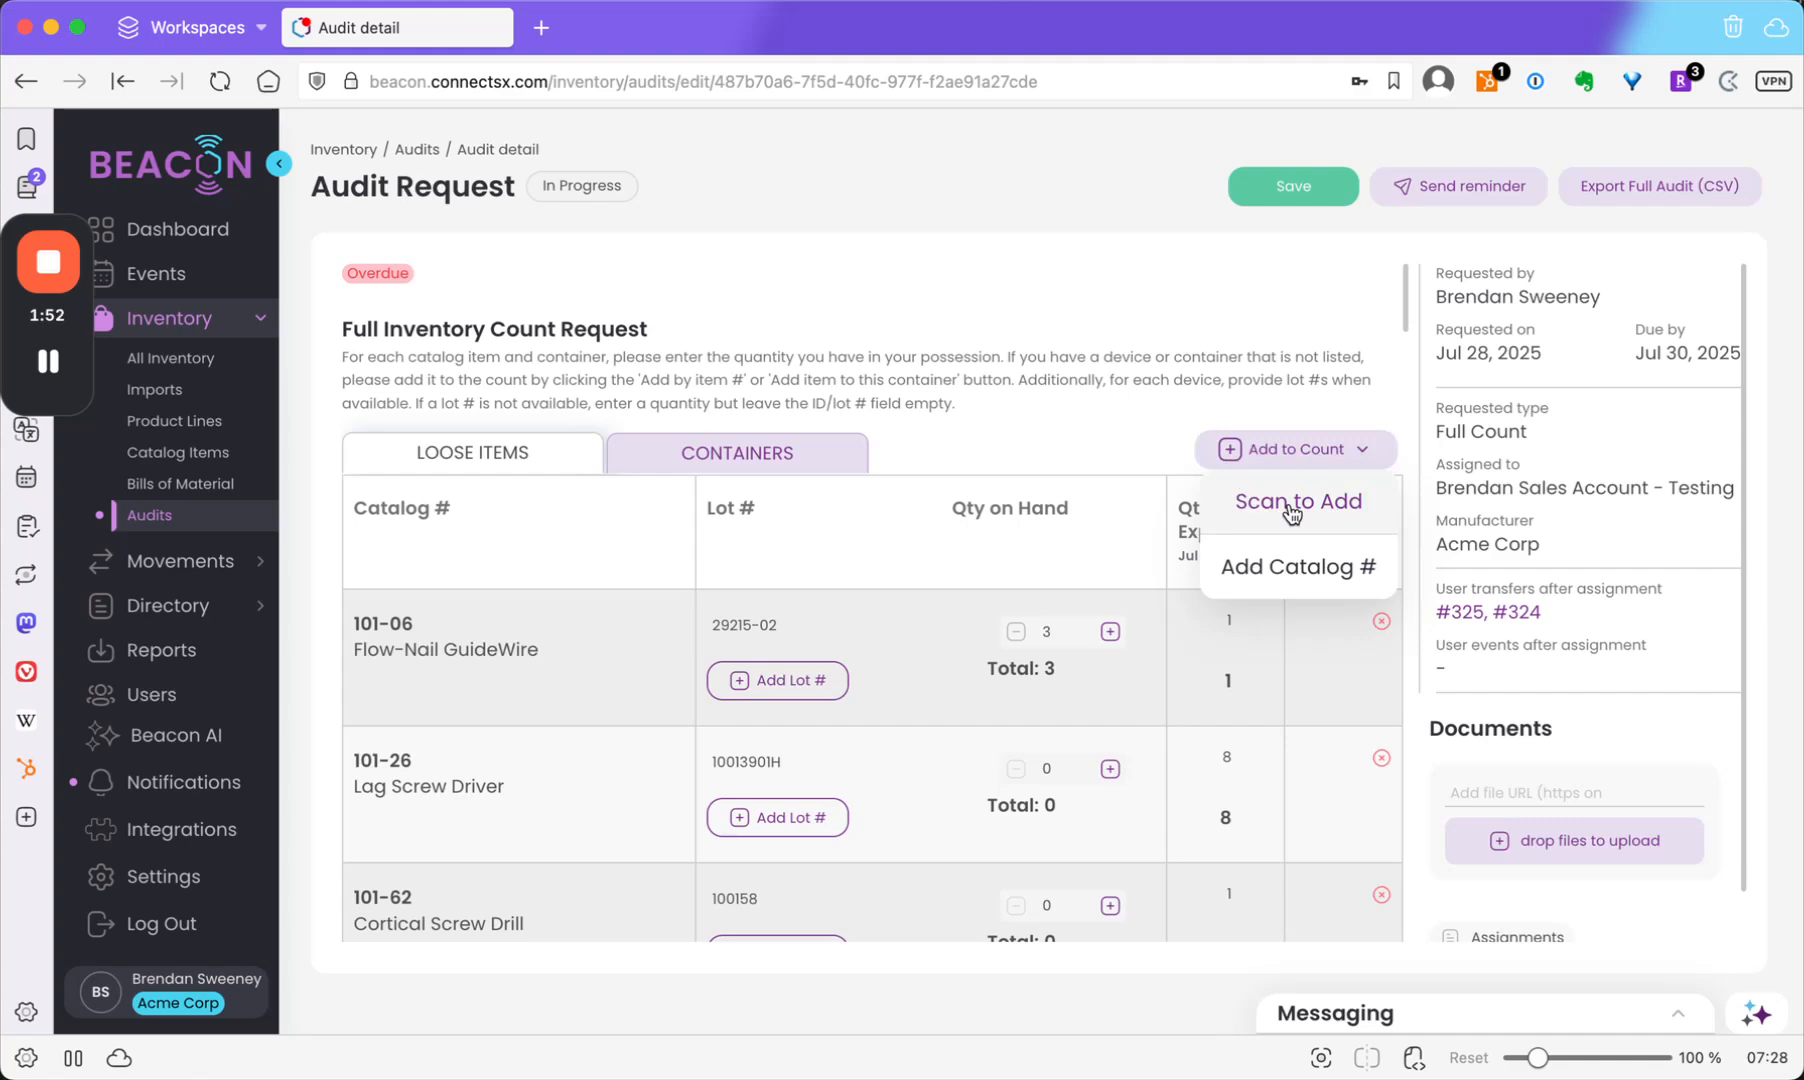
{"action": "left_click", "coordinate": [1268, 583]}
{"action": "left_click", "coordinate": [894, 531]}
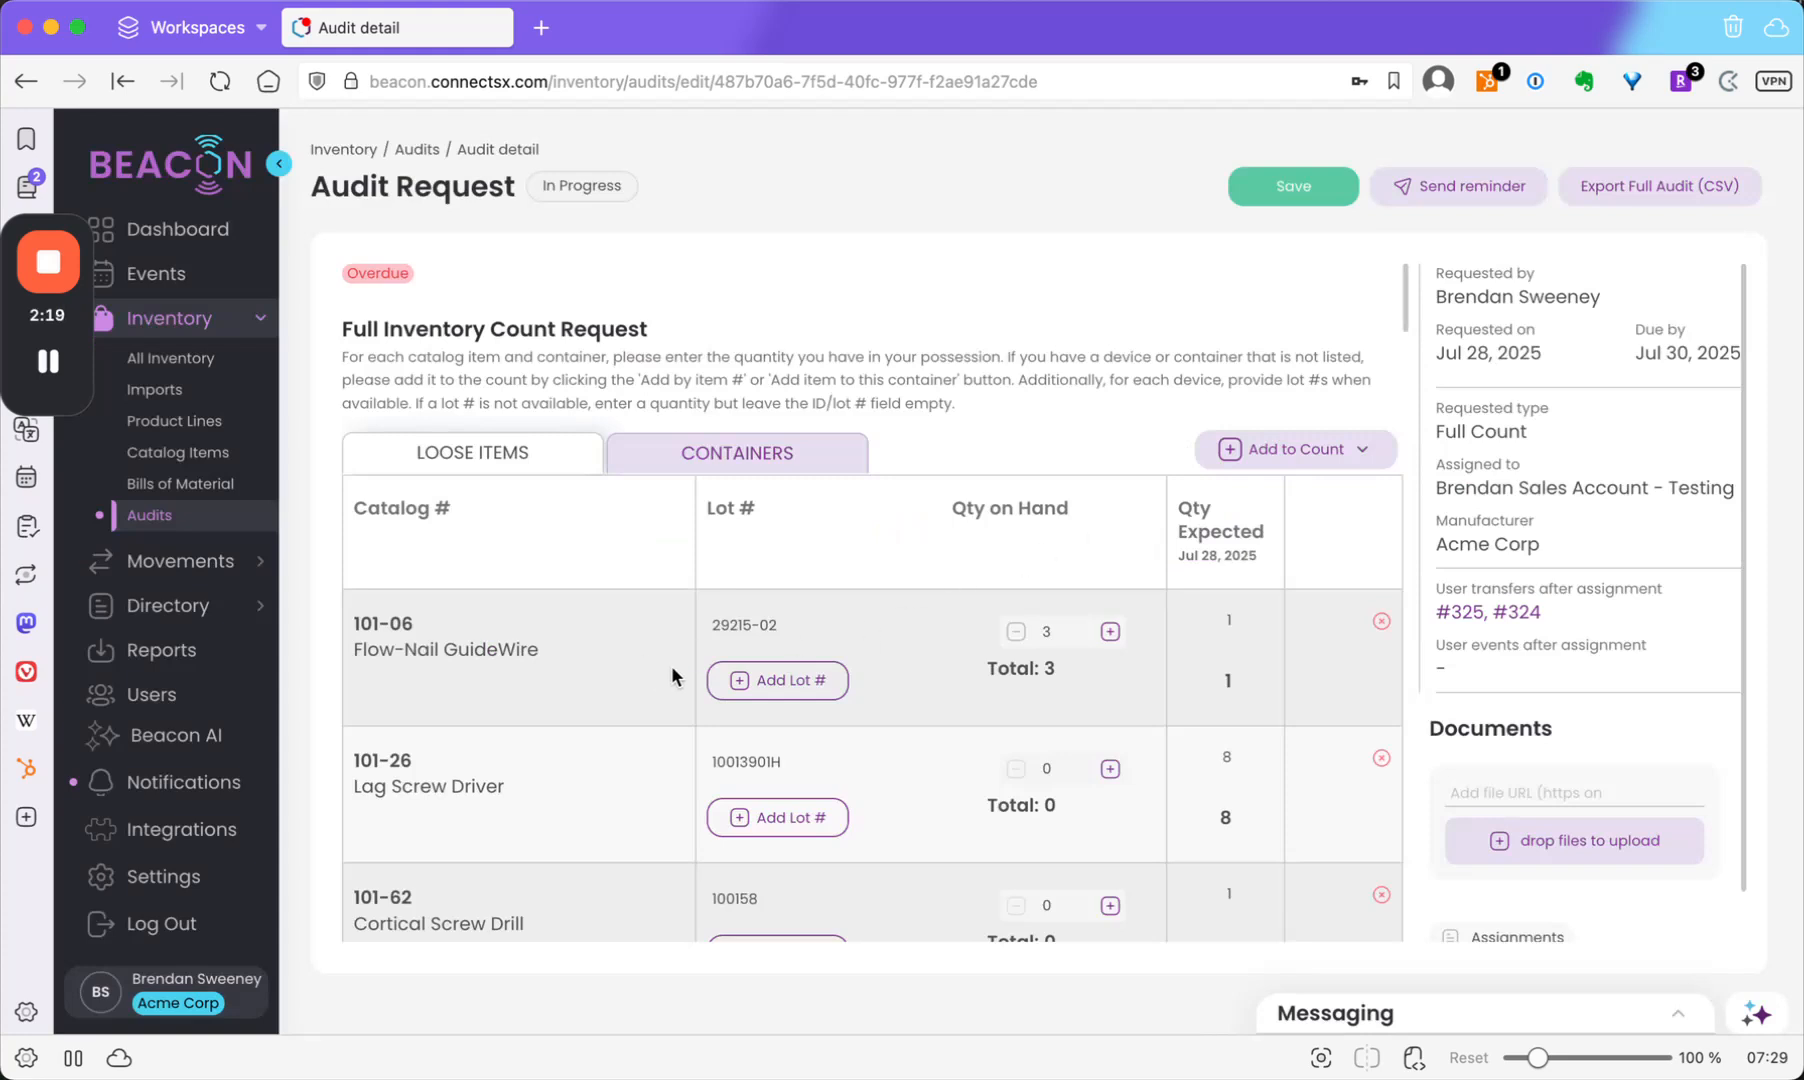
Add lot 235698-01 with 12 on hand under 101-06 and save it.
{"action": "left_click", "coordinate": [741, 688]}
{"action": "left_click", "coordinate": [930, 672]}
{"action": "type", "text": "235698*"}
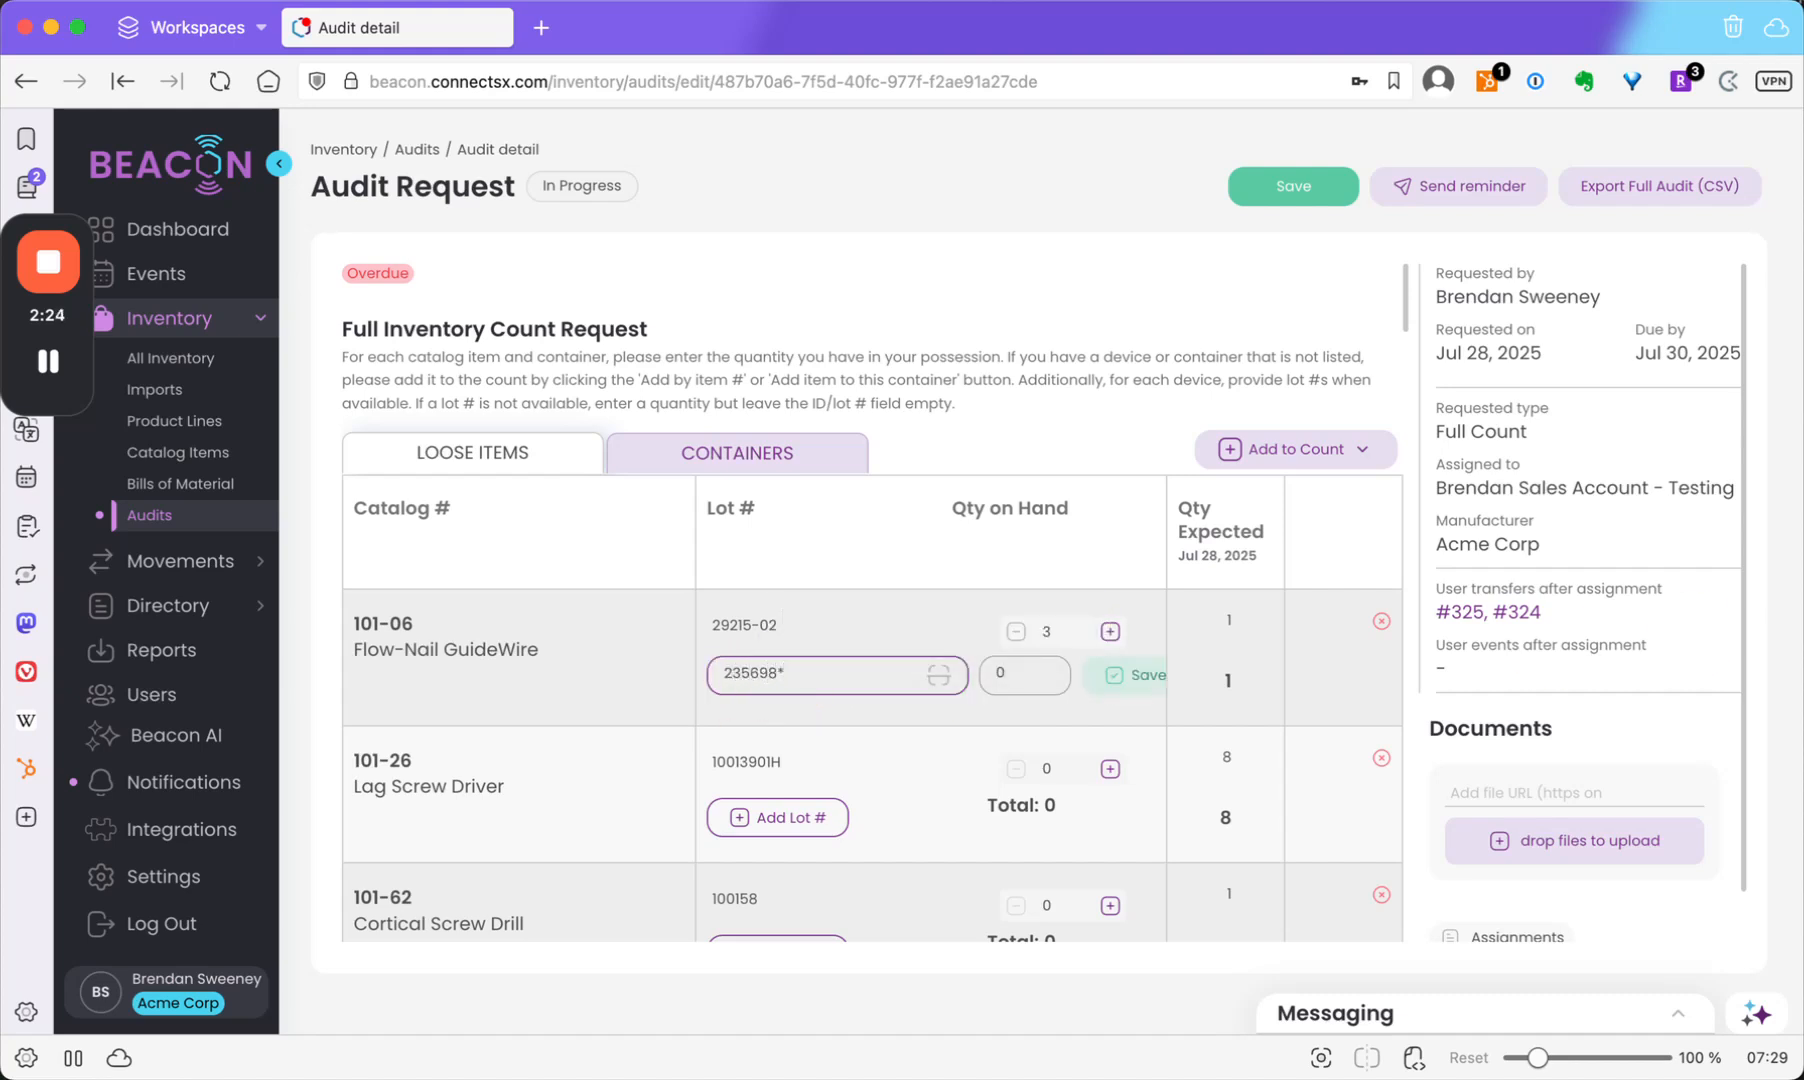
{"action": "key", "text": "BackSpace"}
{"action": "type", "text": "-01"}
{"action": "left_click", "coordinate": [1044, 672]}
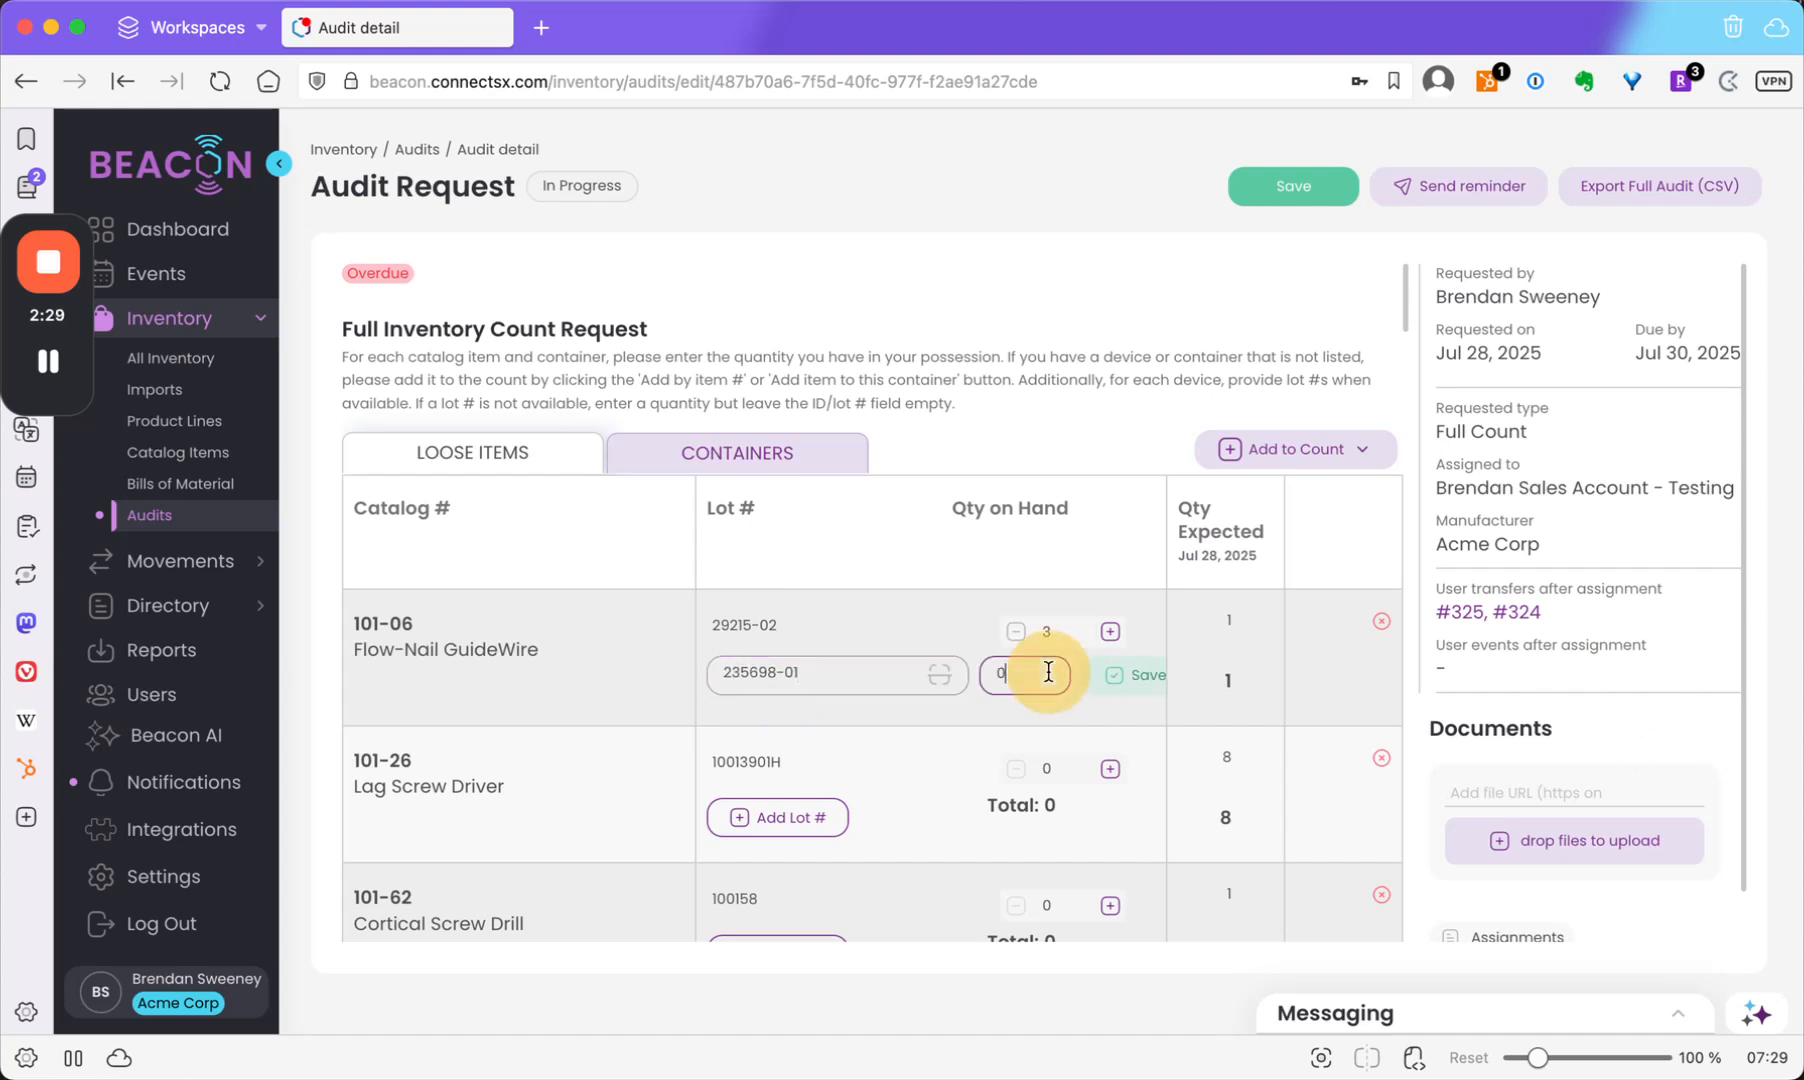
{"action": "type", "text": "12"}
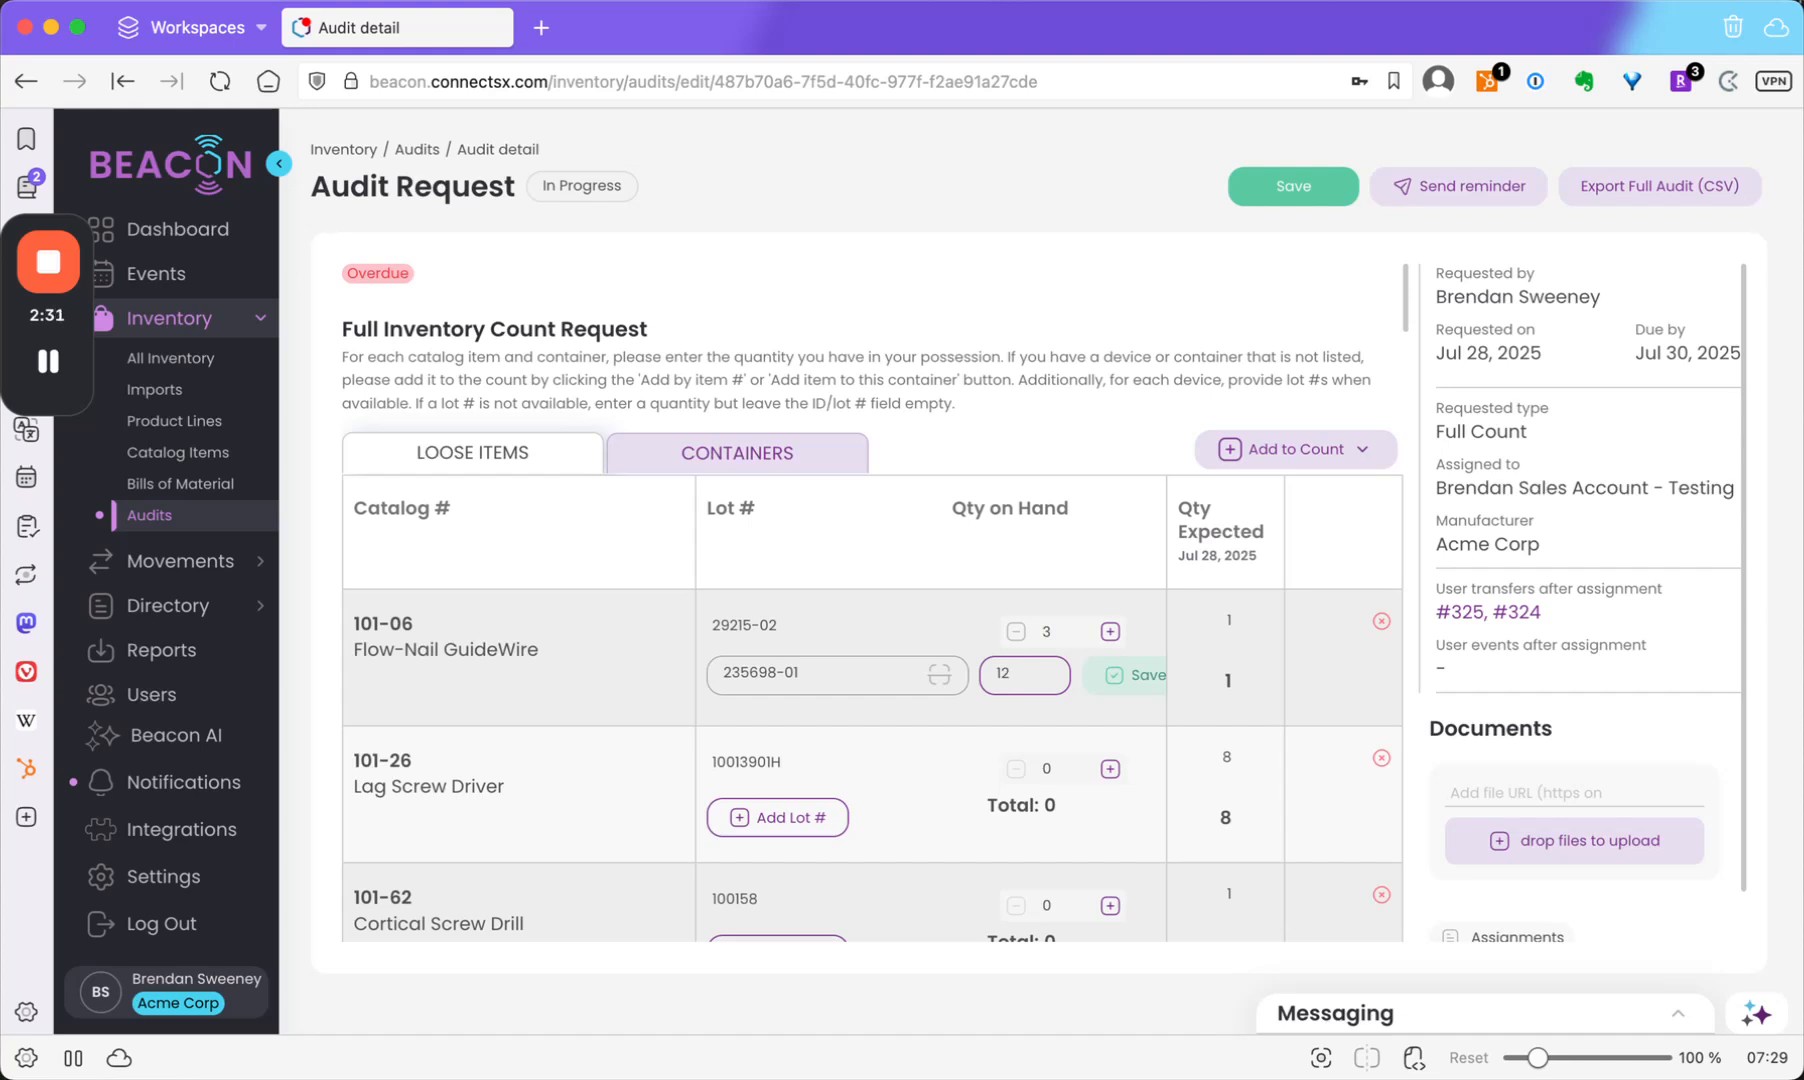
{"action": "left_click", "coordinate": [1132, 676]}
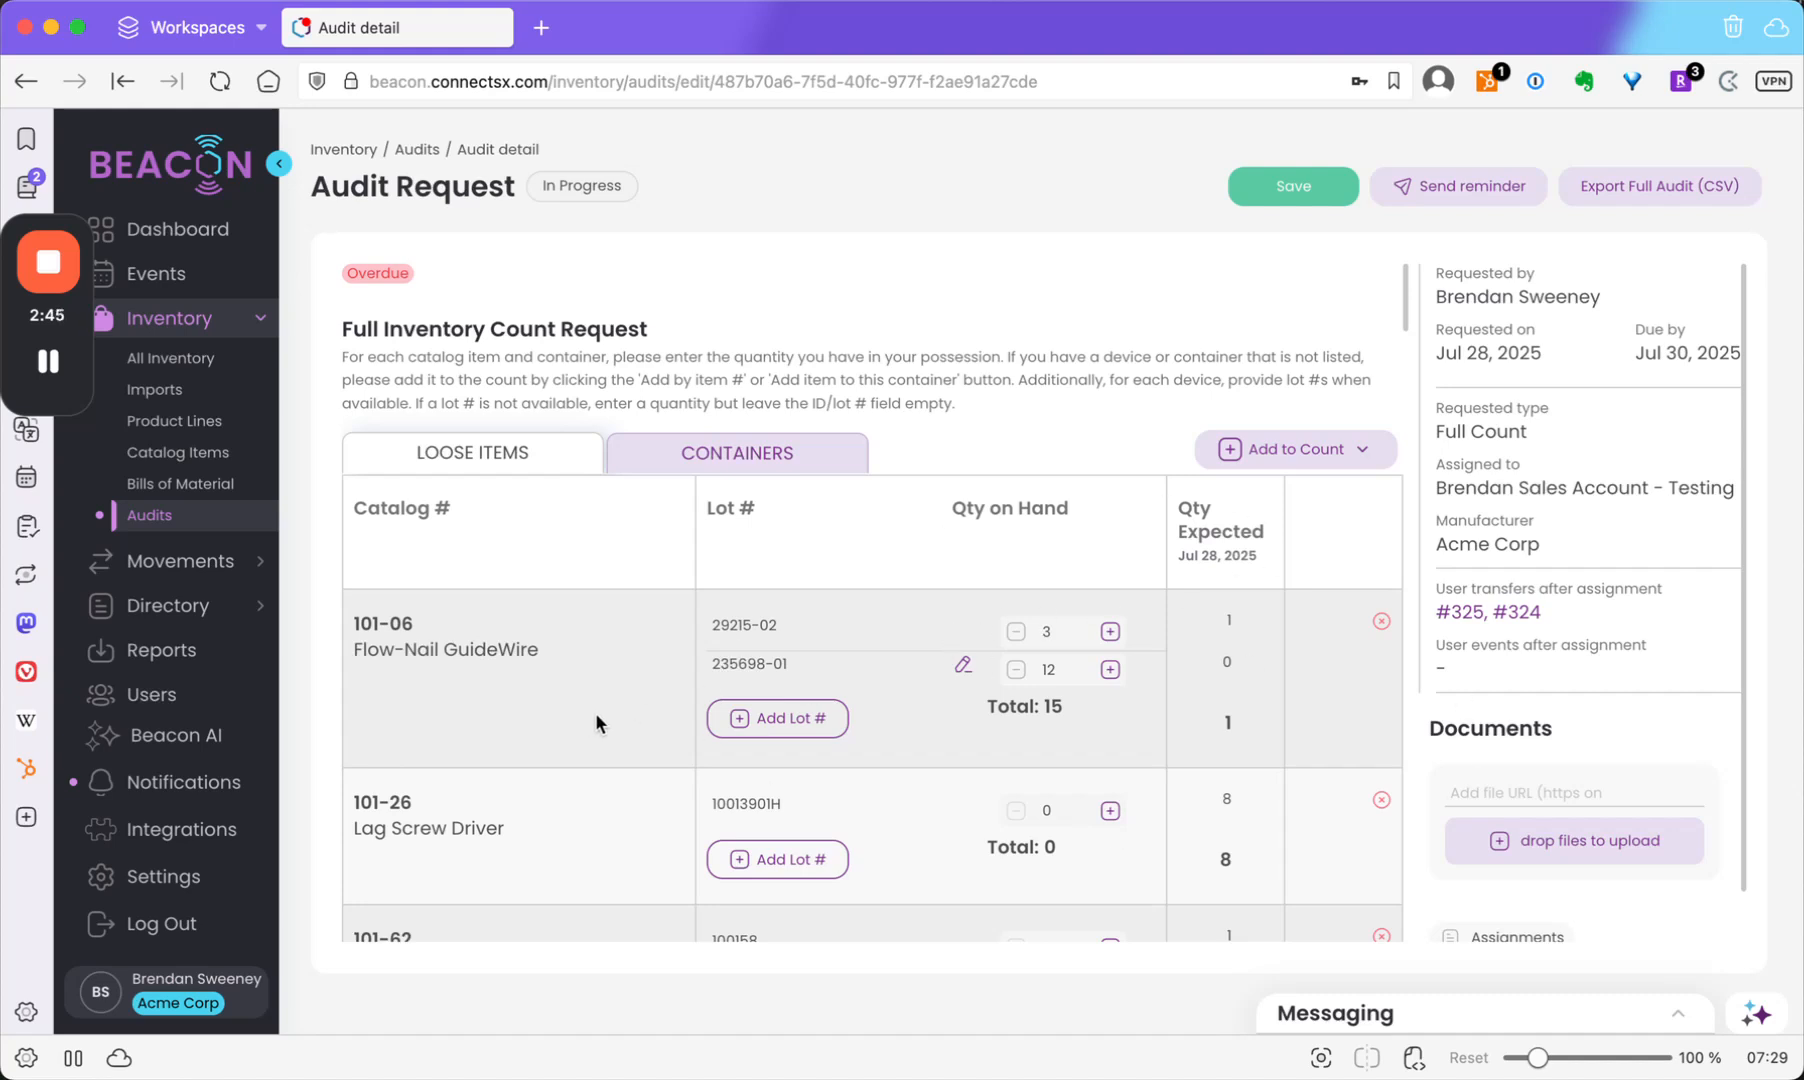
Turn on In My Possession for container BS862024 on the Containers tab.
{"action": "left_click", "coordinate": [752, 463]}
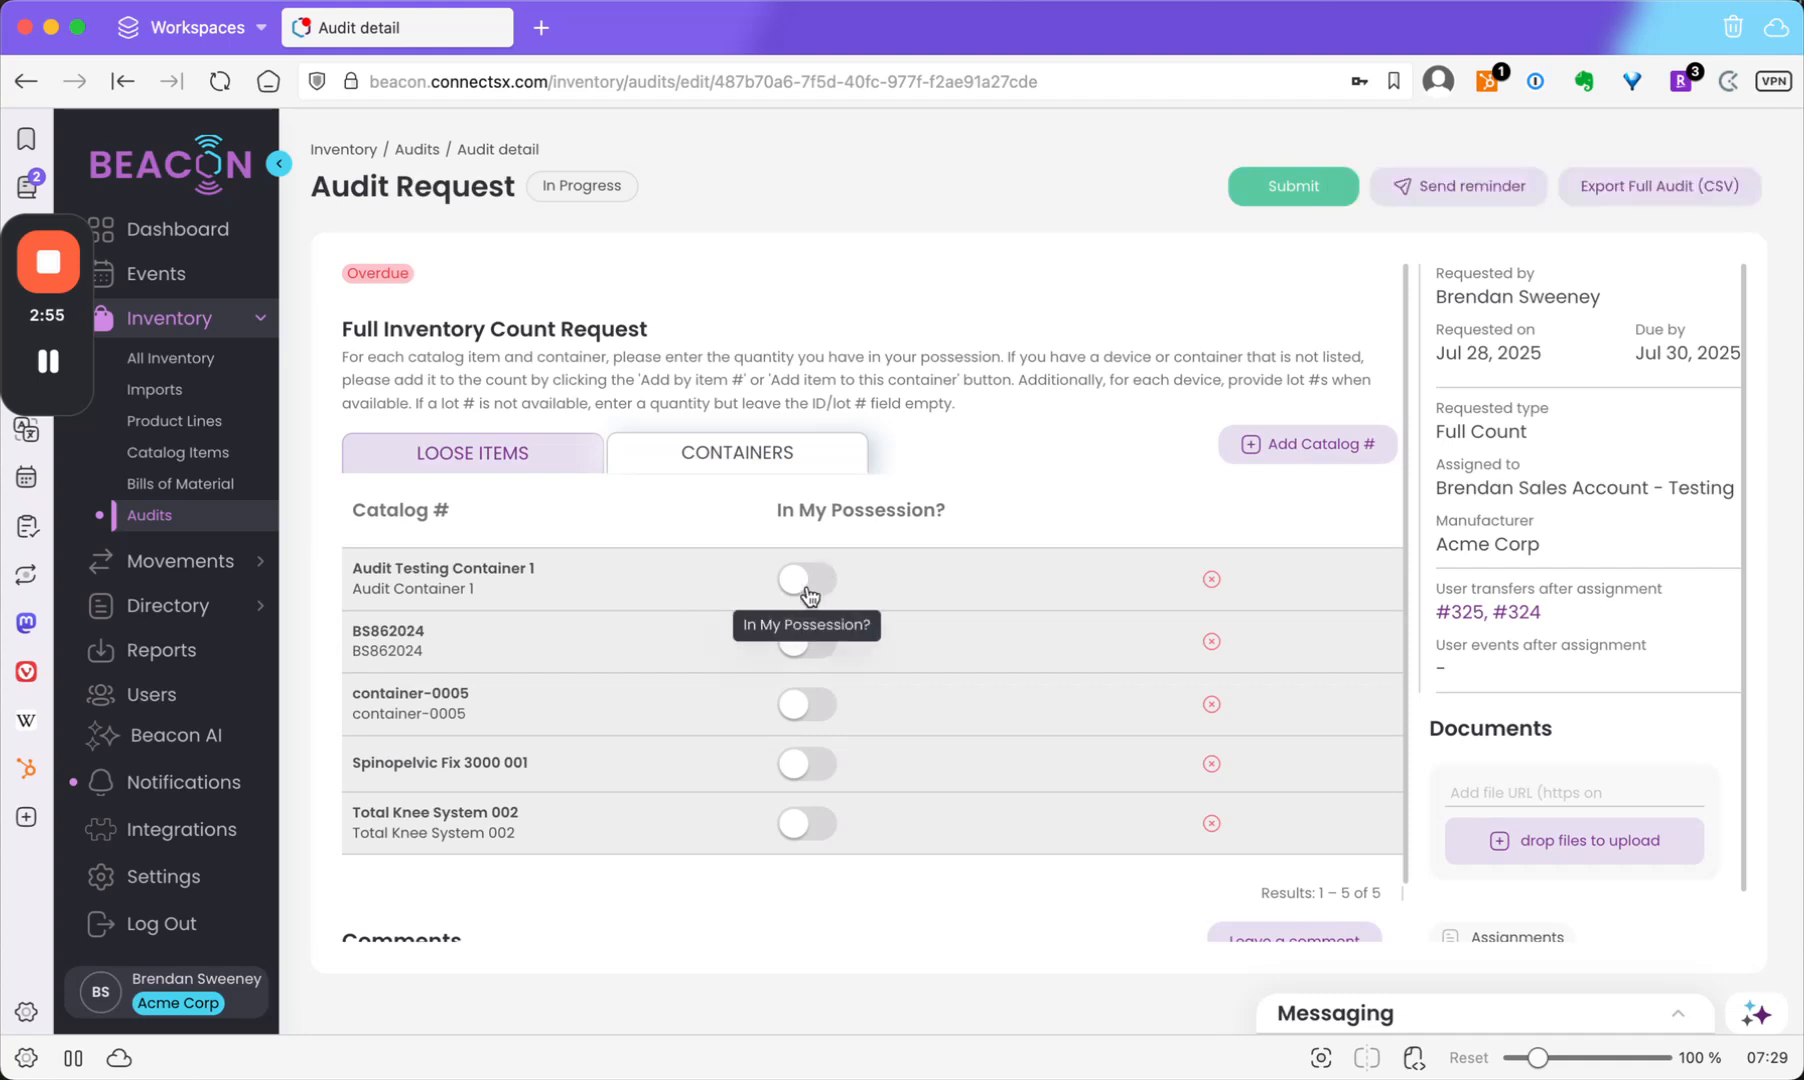
{"action": "left_click", "coordinate": [806, 645]}
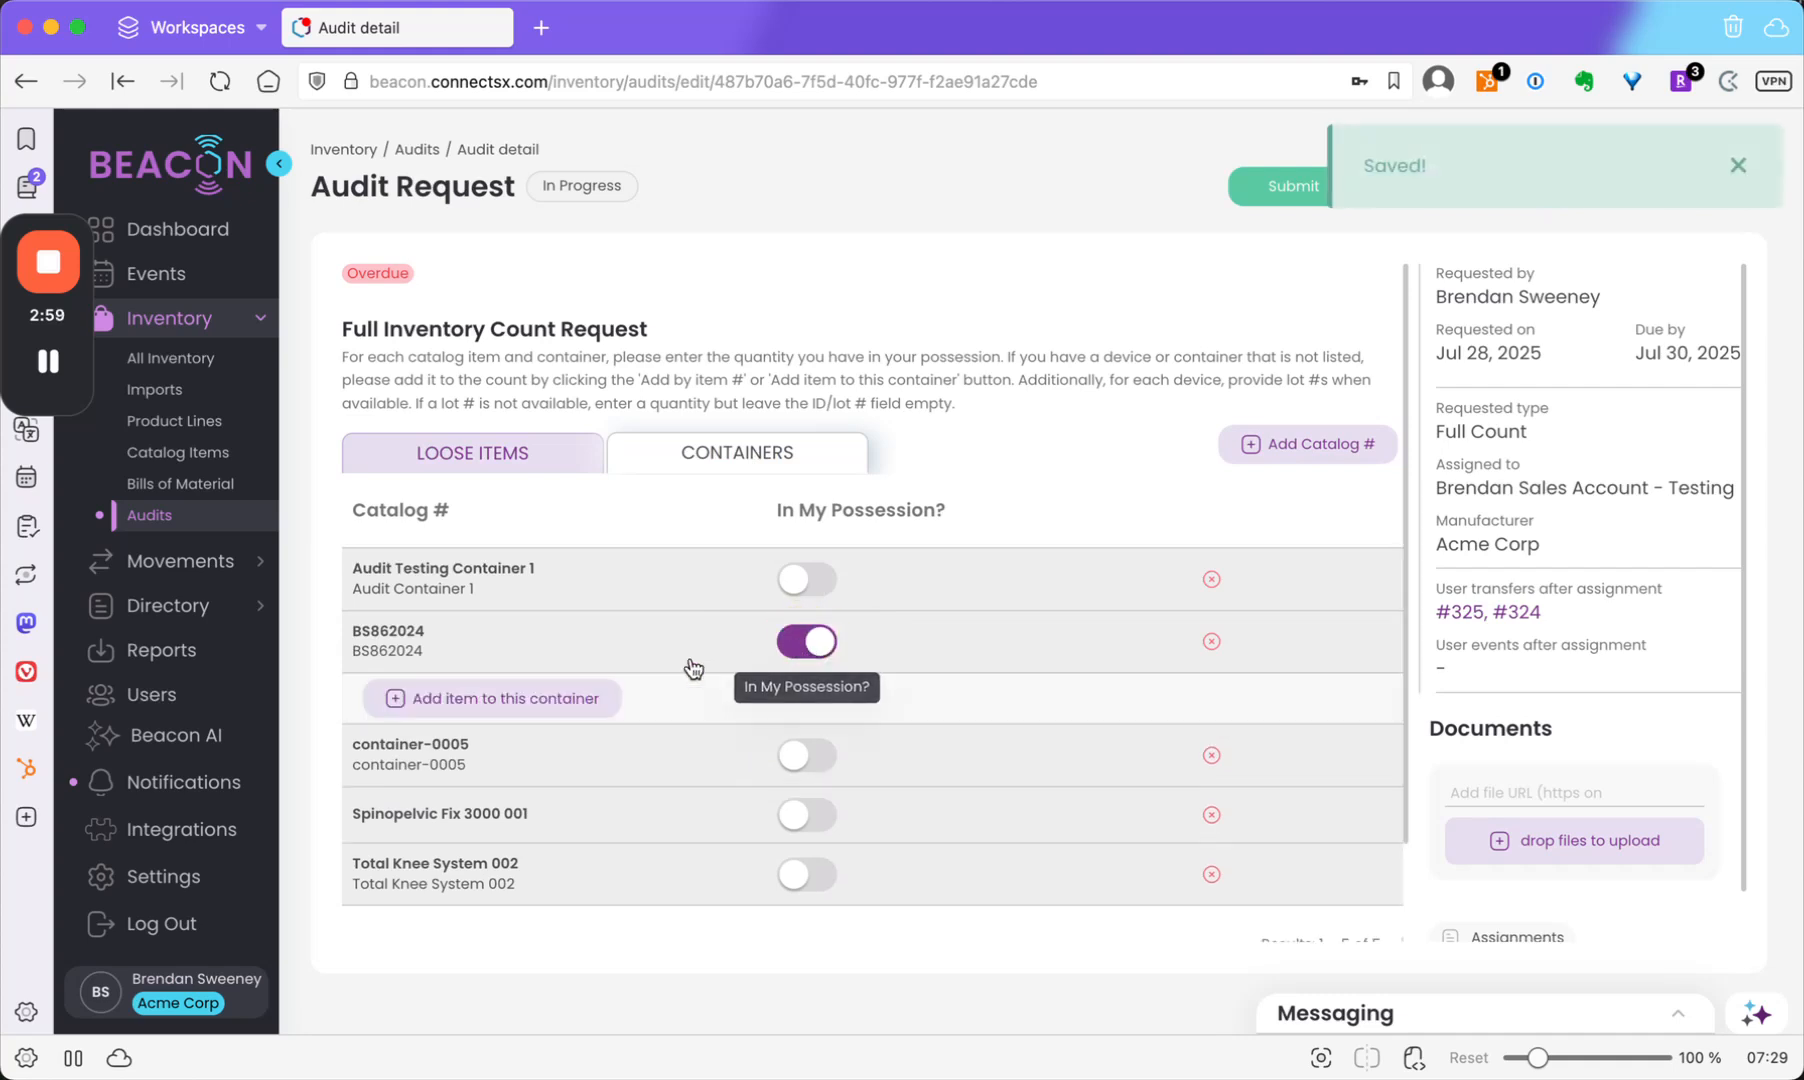
Add 101-26 Lag Screw Driver to container BS862024 with 1 unit without a lot number.
{"action": "left_click", "coordinate": [428, 698]}
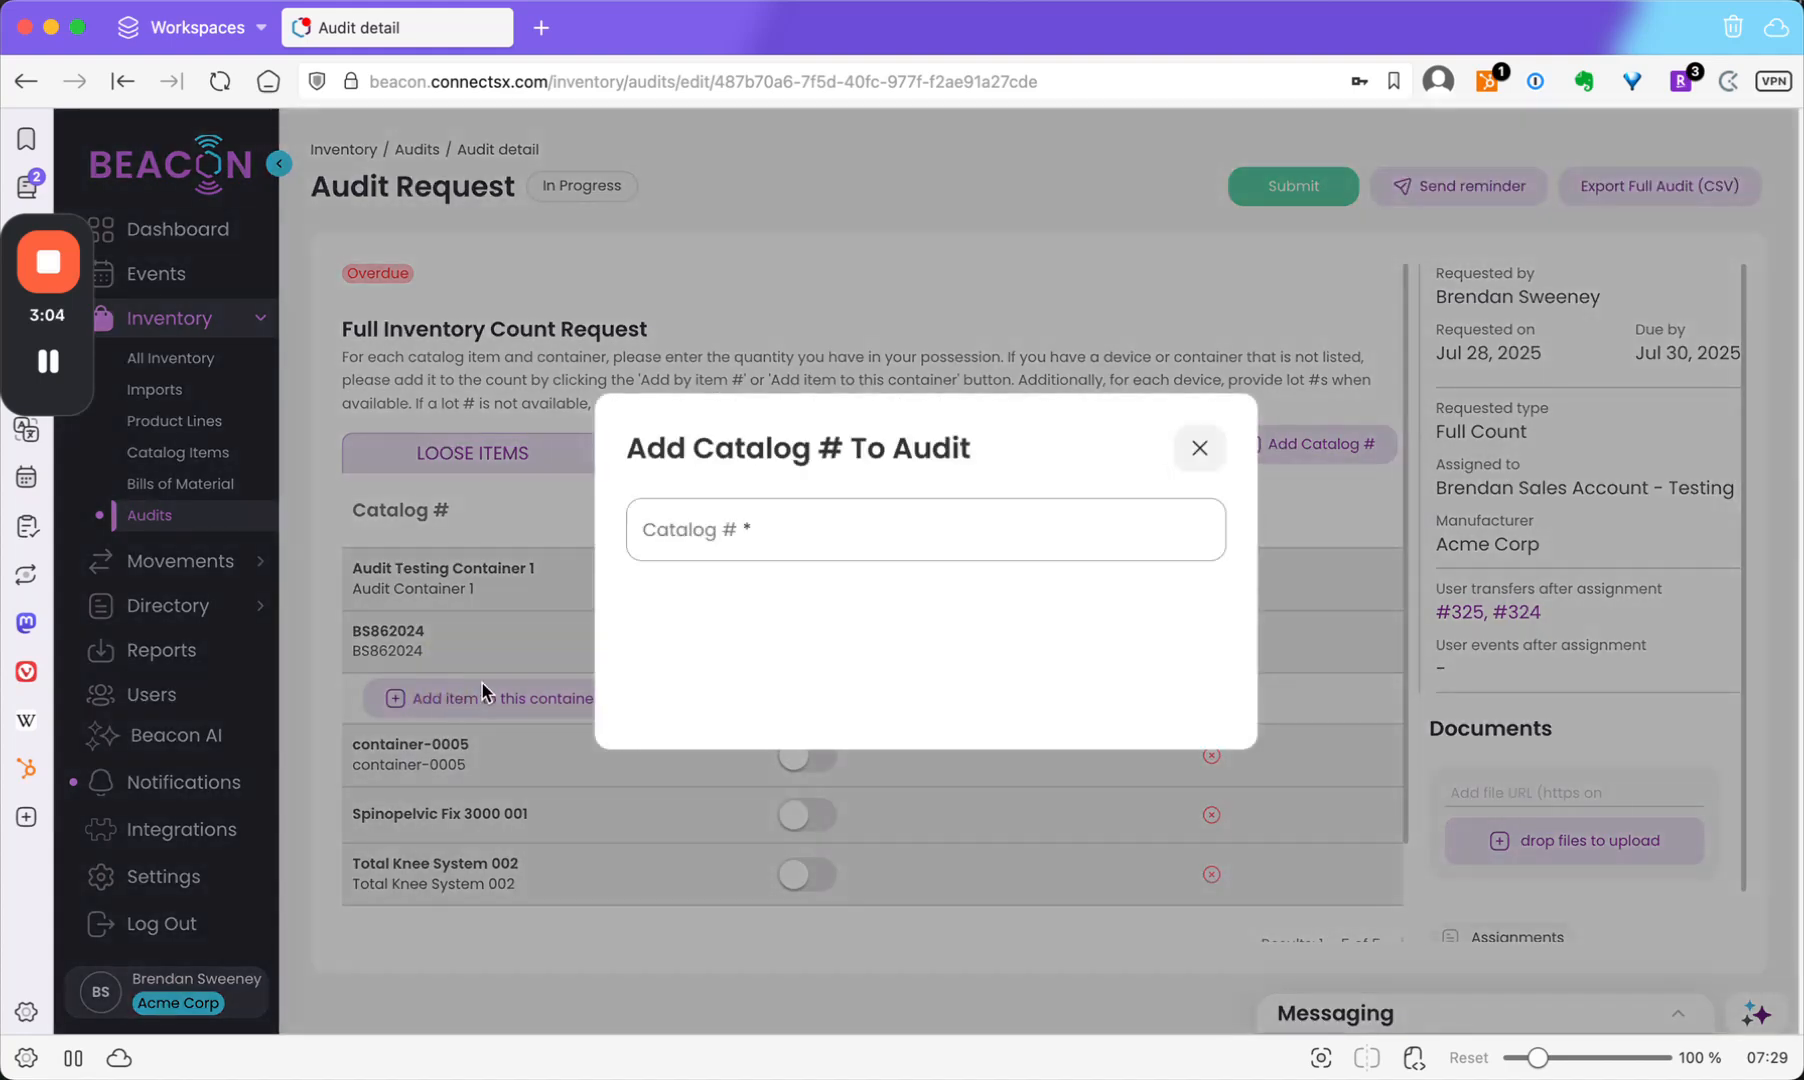
{"action": "left_click", "coordinate": [802, 507]}
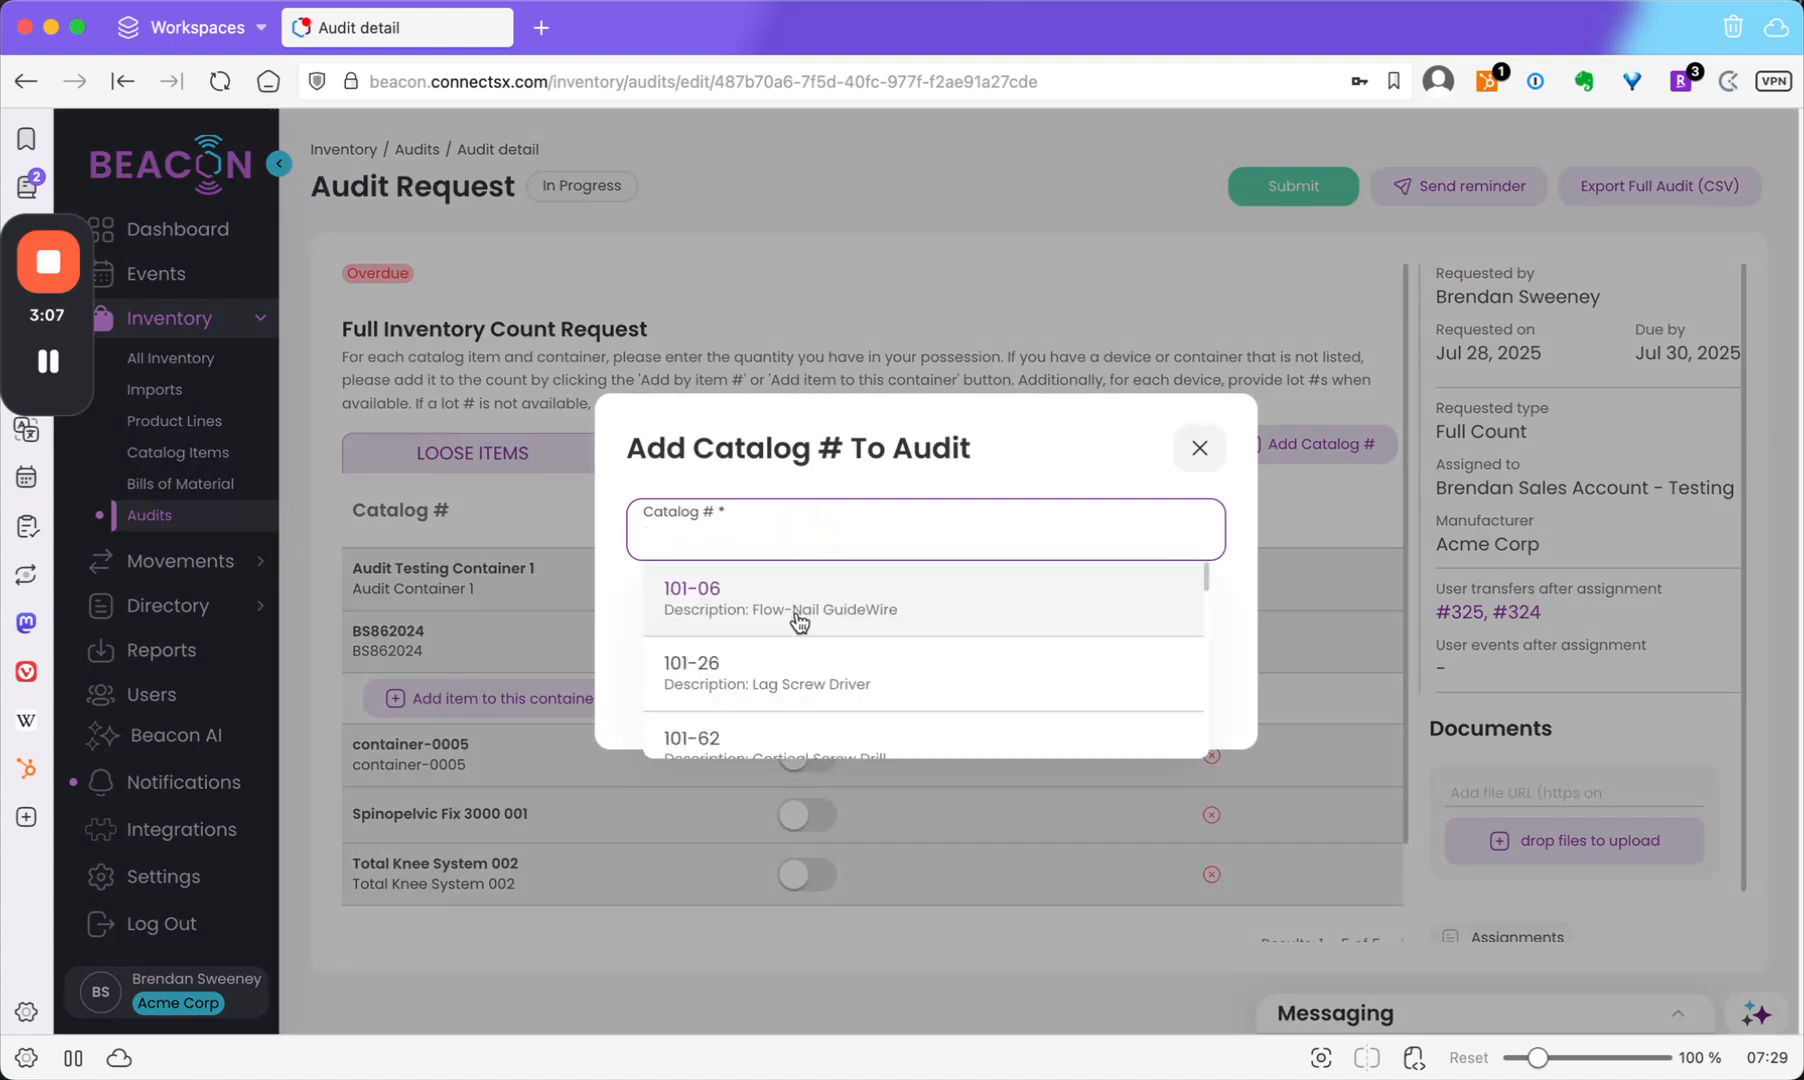
{"action": "left_click", "coordinate": [797, 658]}
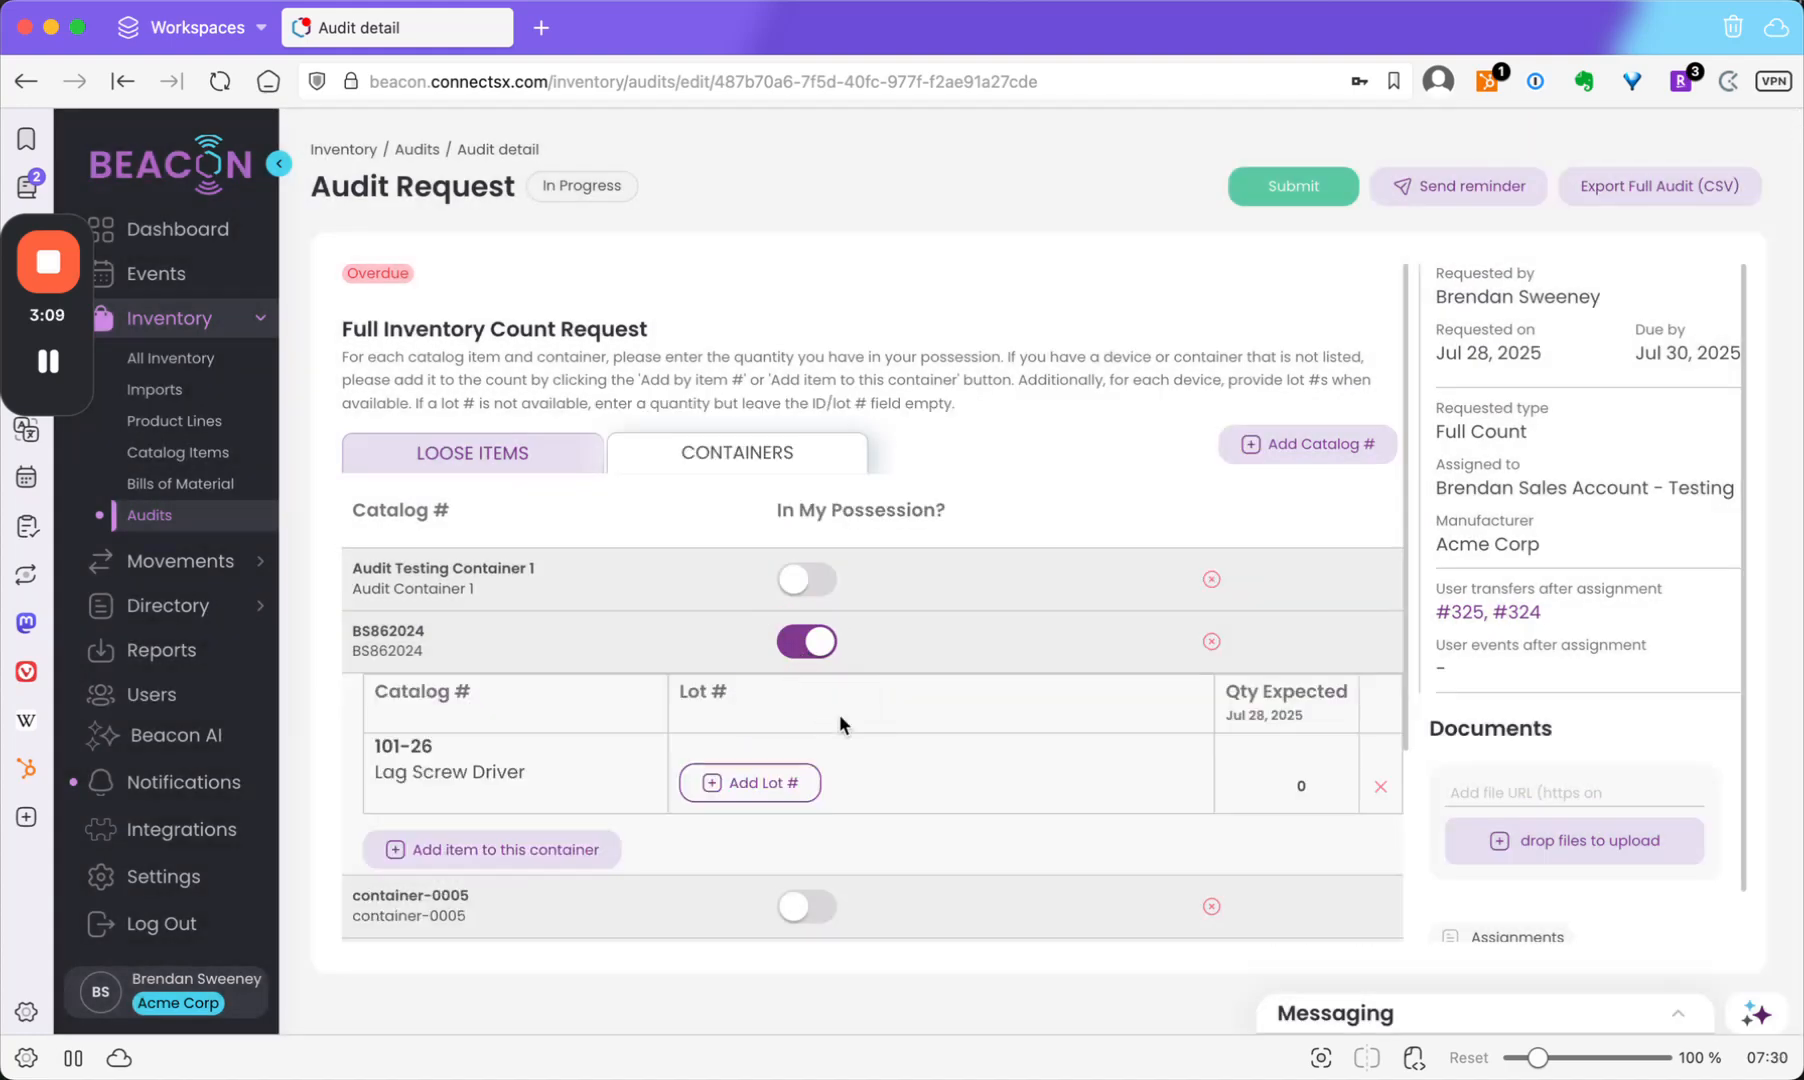
{"action": "left_click", "coordinate": [750, 782]}
{"action": "left_click", "coordinate": [995, 777]}
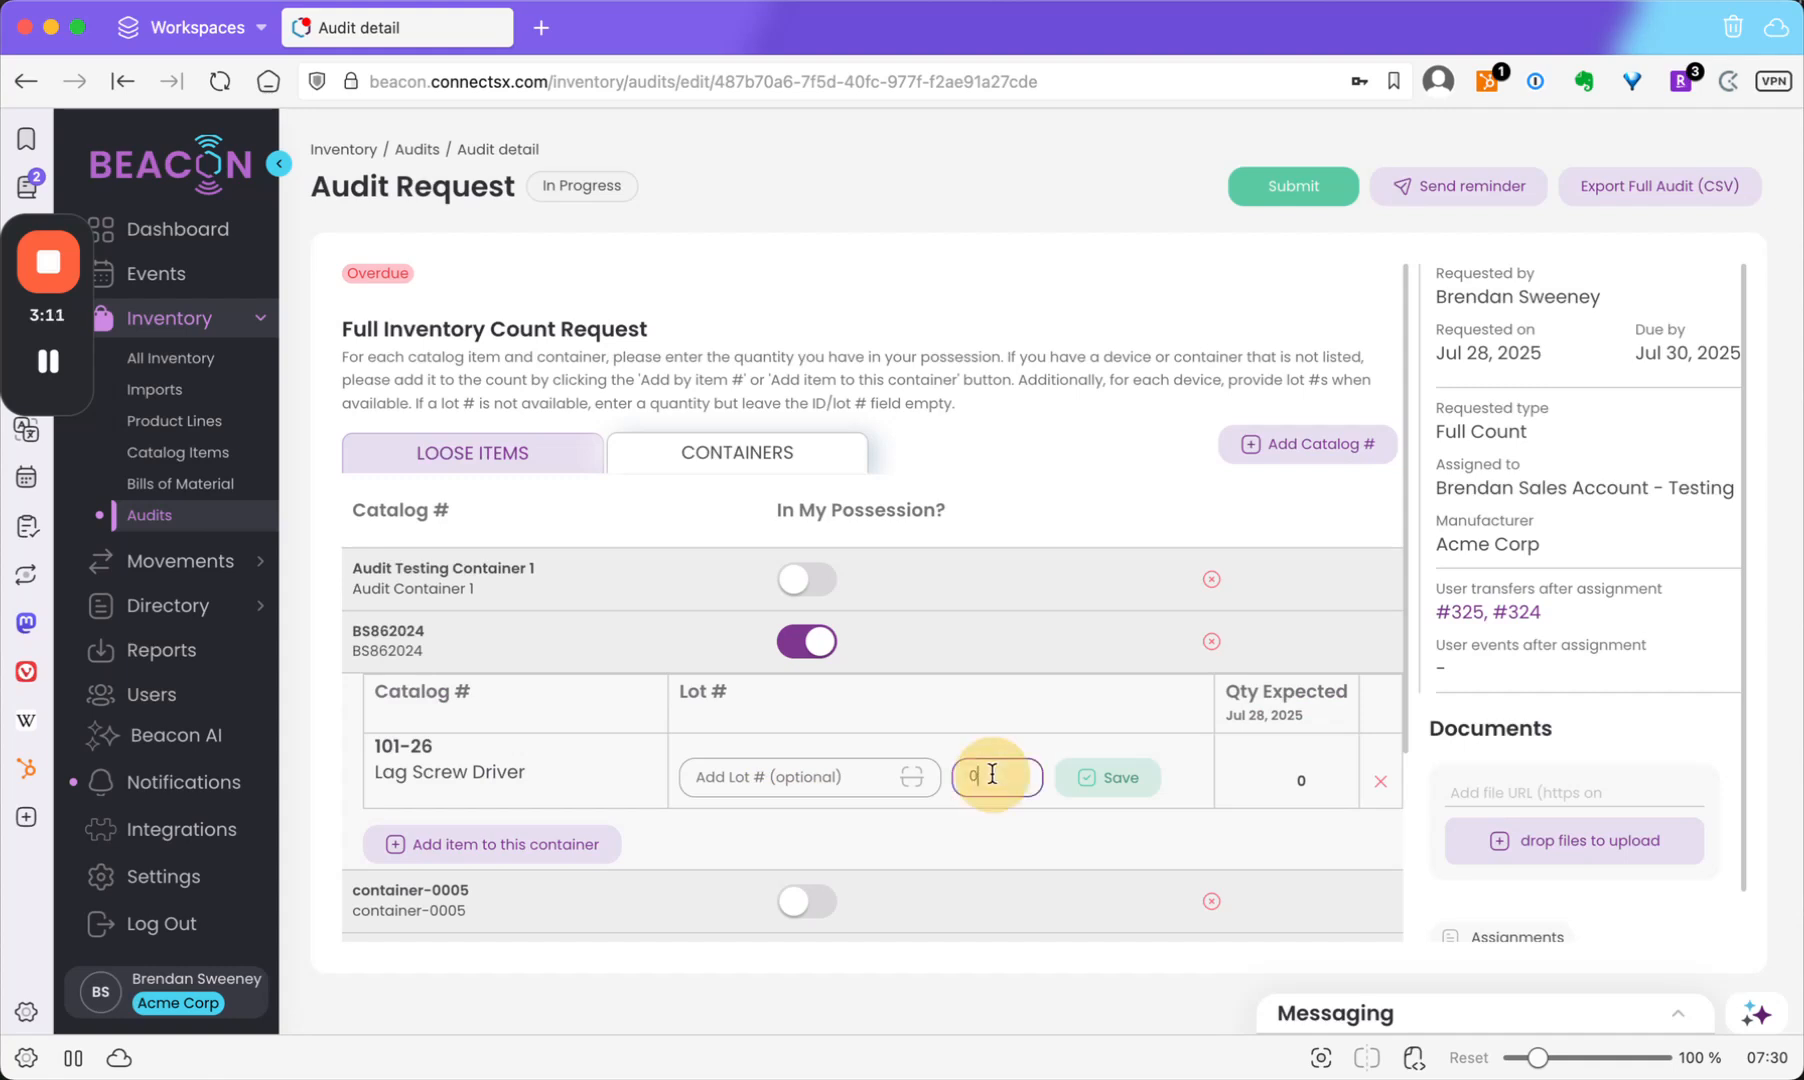
{"action": "type", "text": "1"}
{"action": "left_click", "coordinate": [1128, 790]}
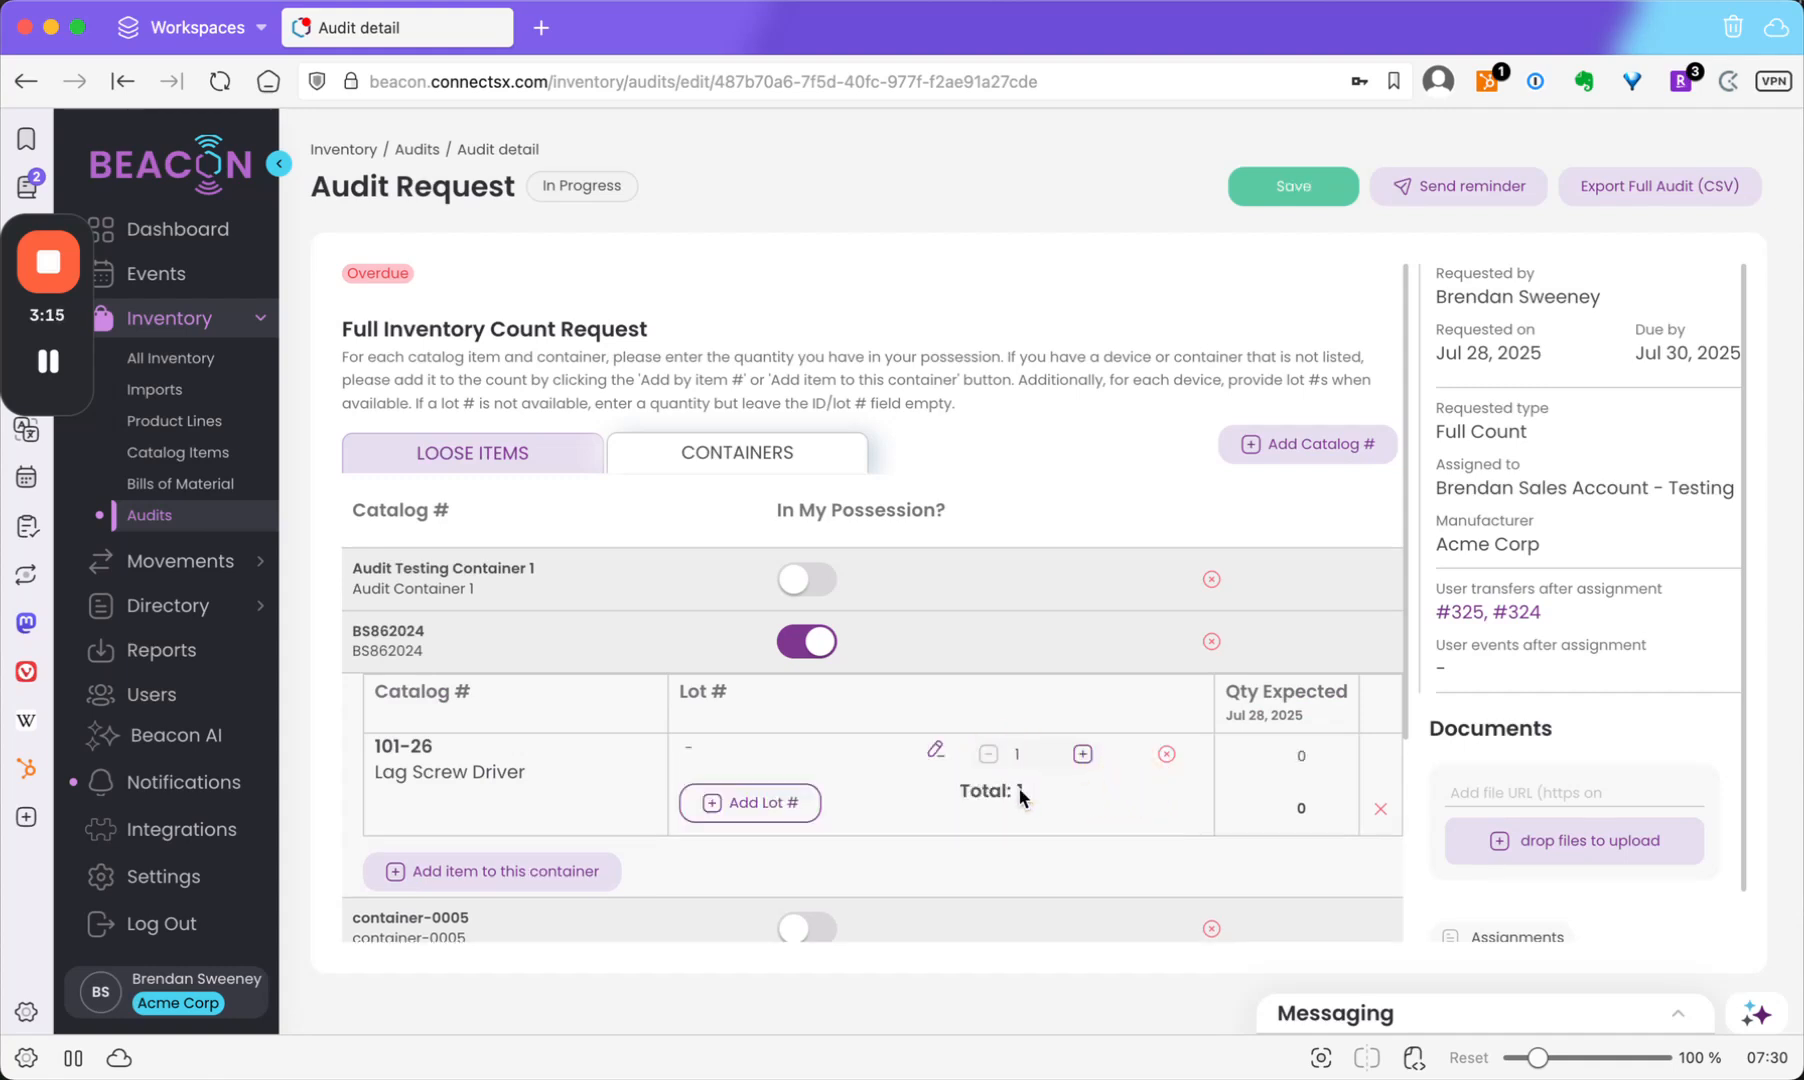
Add lot 15478 with quantity 1 for the 101-26 Lag Screw Driver.
{"action": "left_click", "coordinate": [765, 825]}
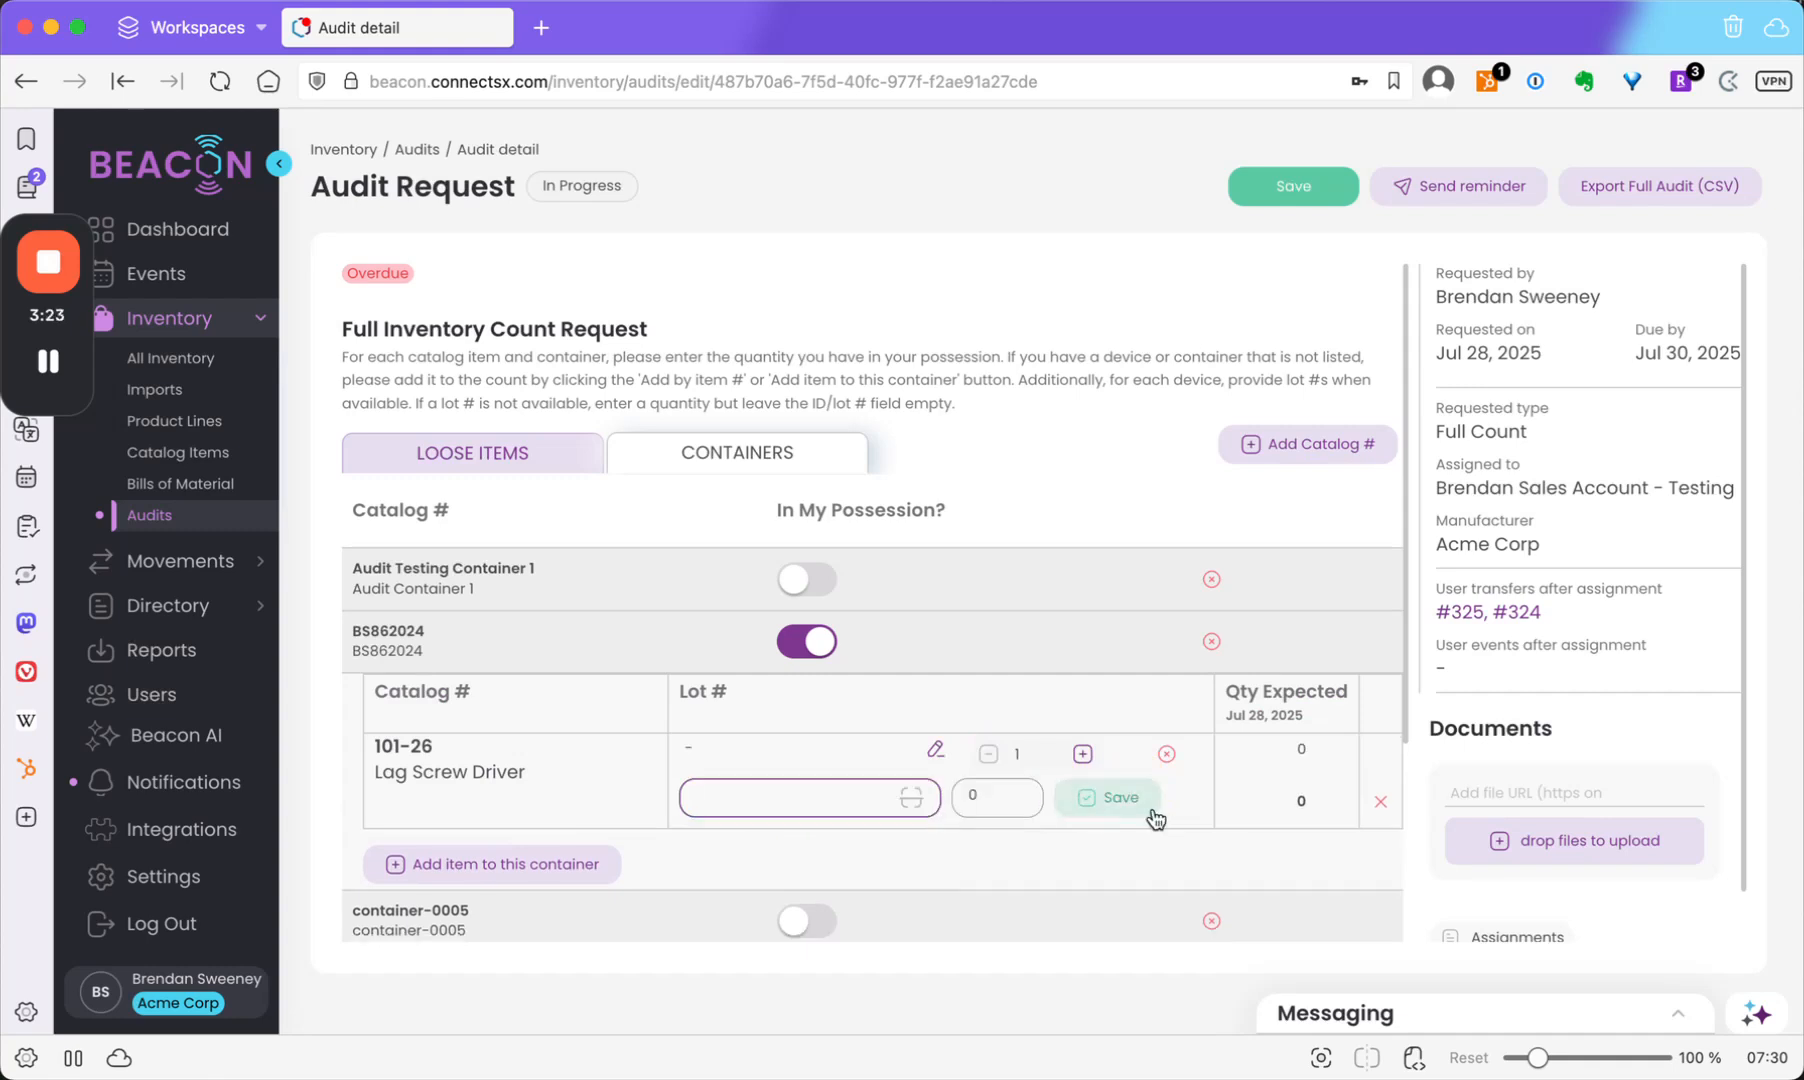
{"action": "type", "text": "15478"}
{"action": "left_click", "coordinate": [980, 795]}
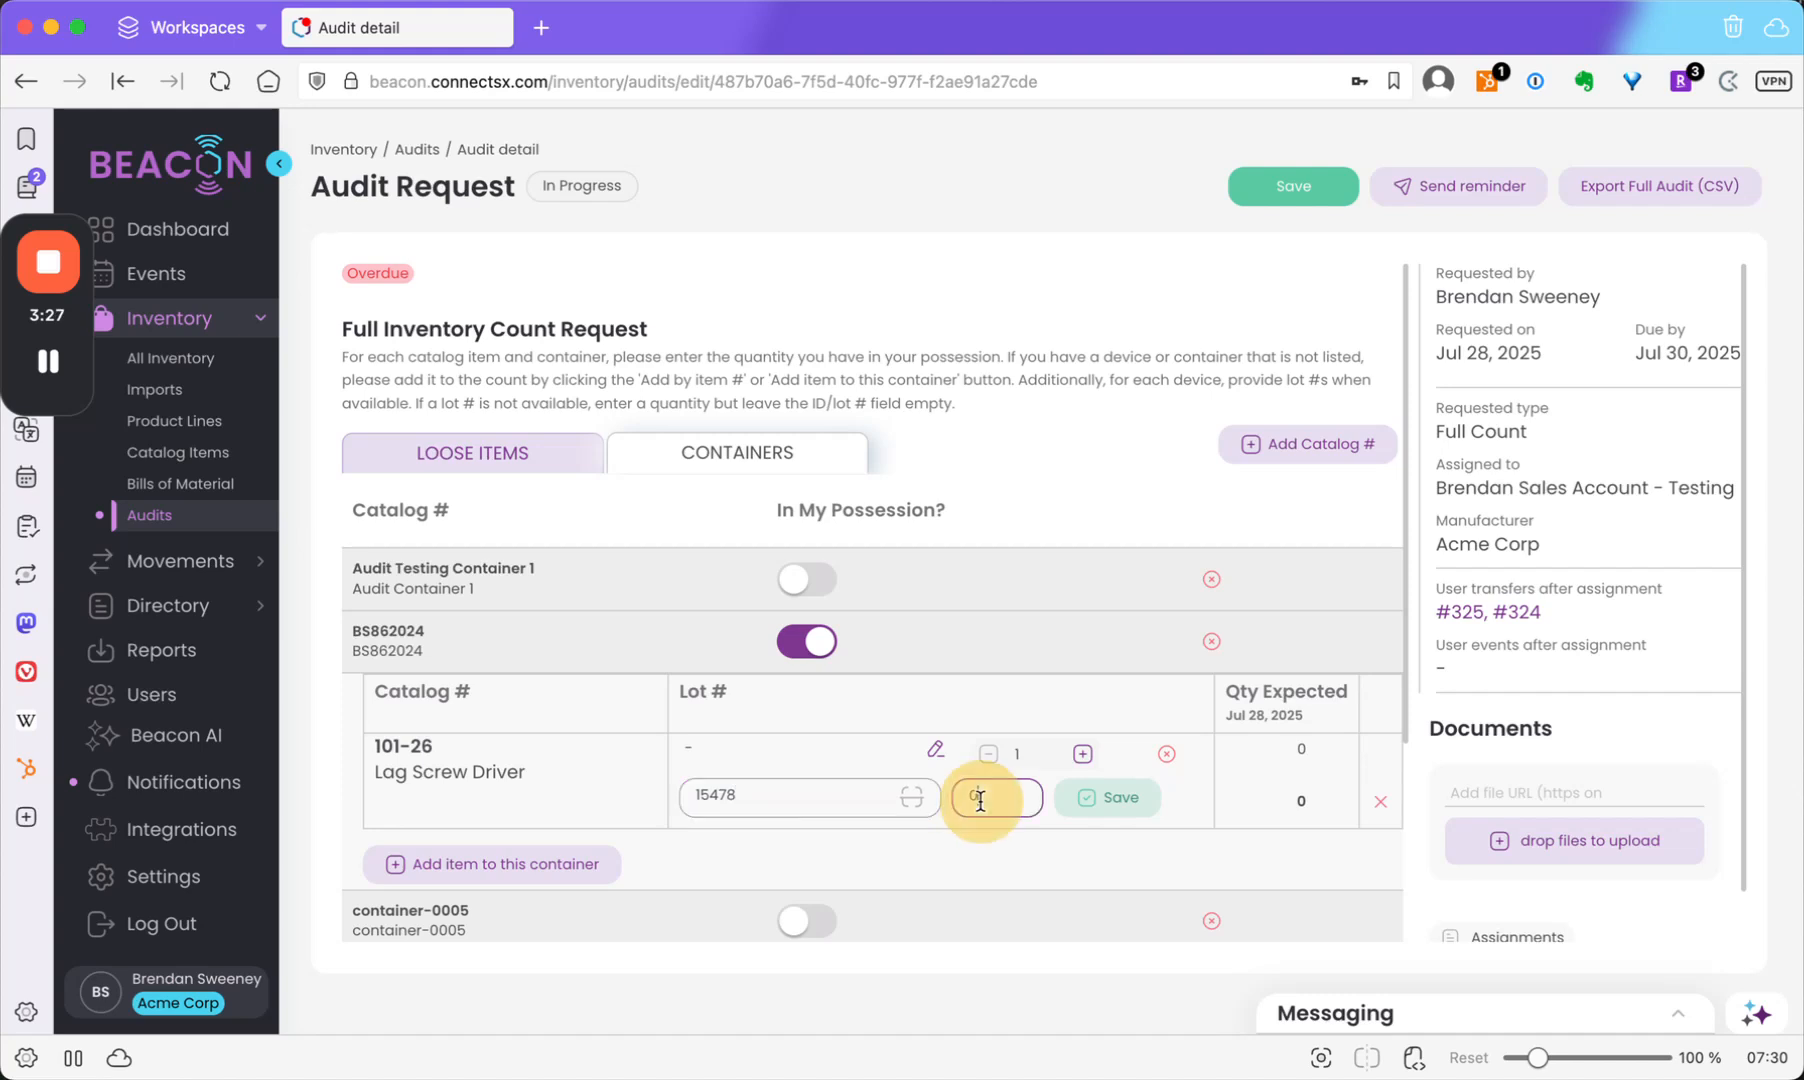
{"action": "type", "text": "1"}
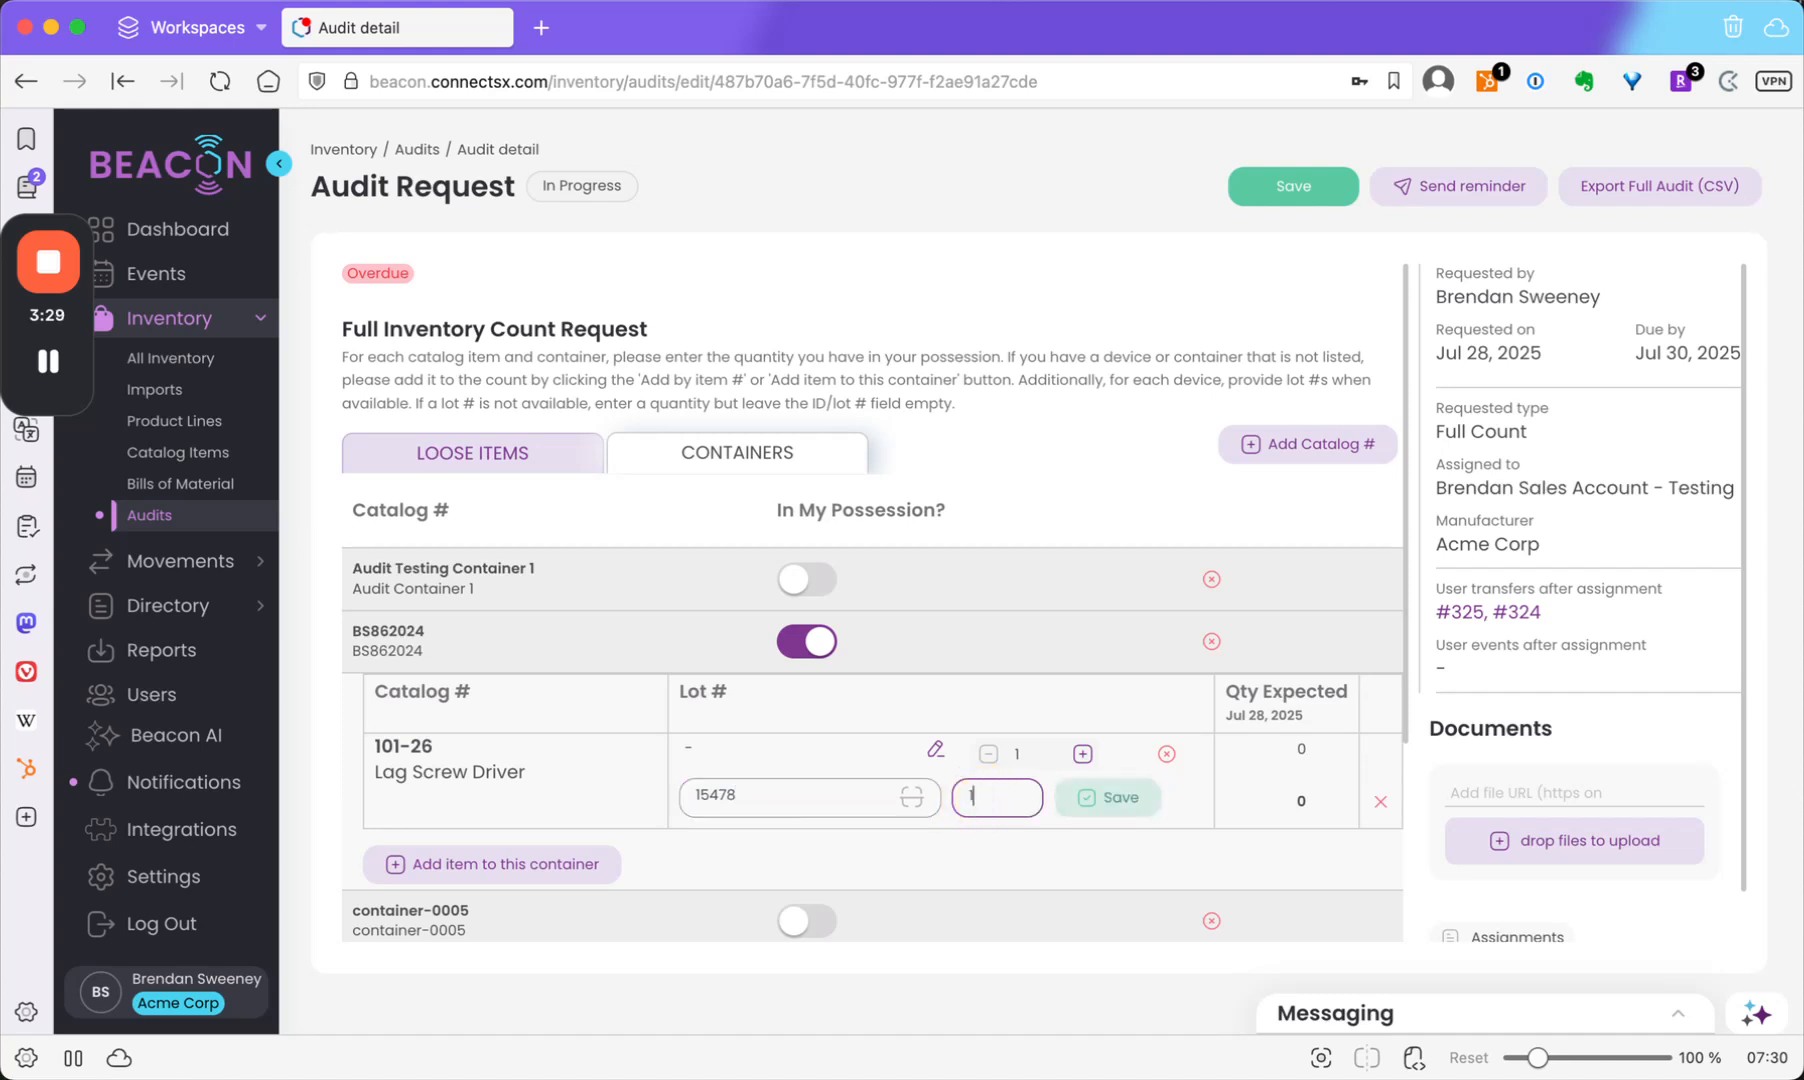
{"action": "left_click", "coordinate": [1088, 805]}
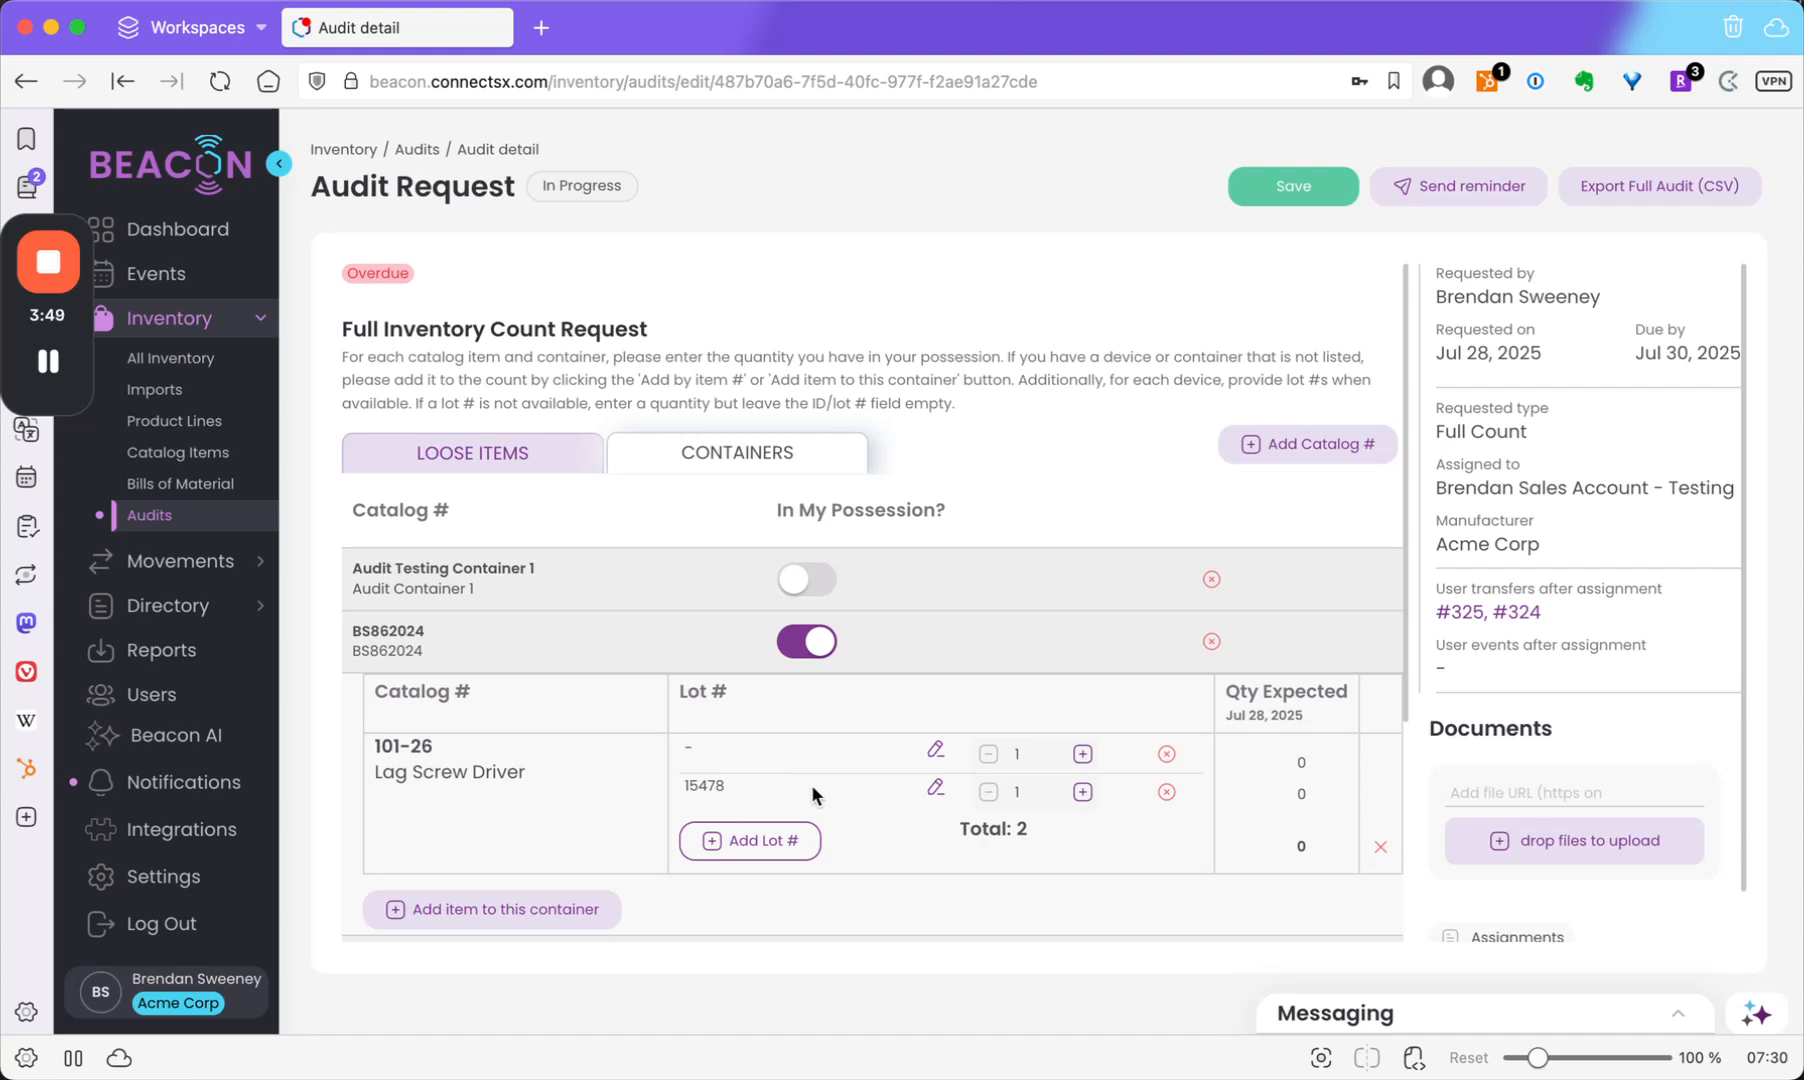
Mark Audit Testing Container 1 as in my possession.
{"action": "left_click", "coordinate": [805, 580]}
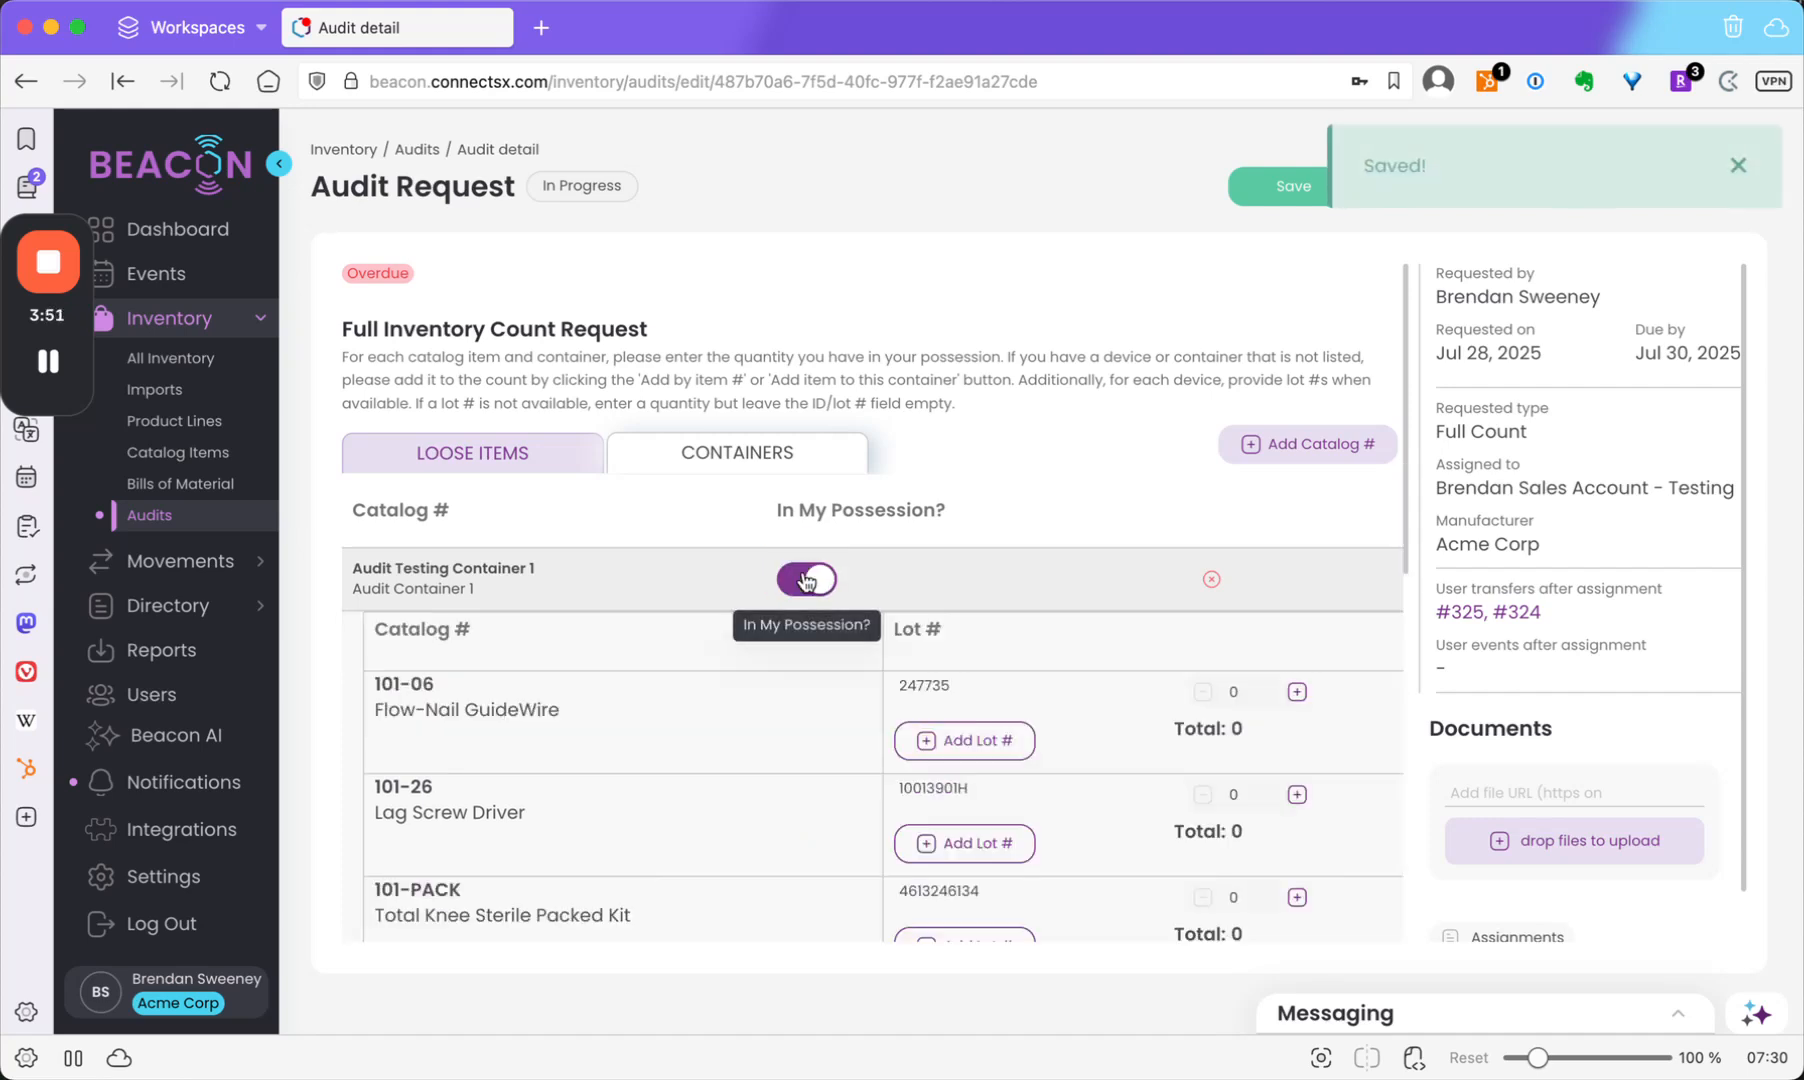
{"action": "left_click", "coordinate": [809, 588]}
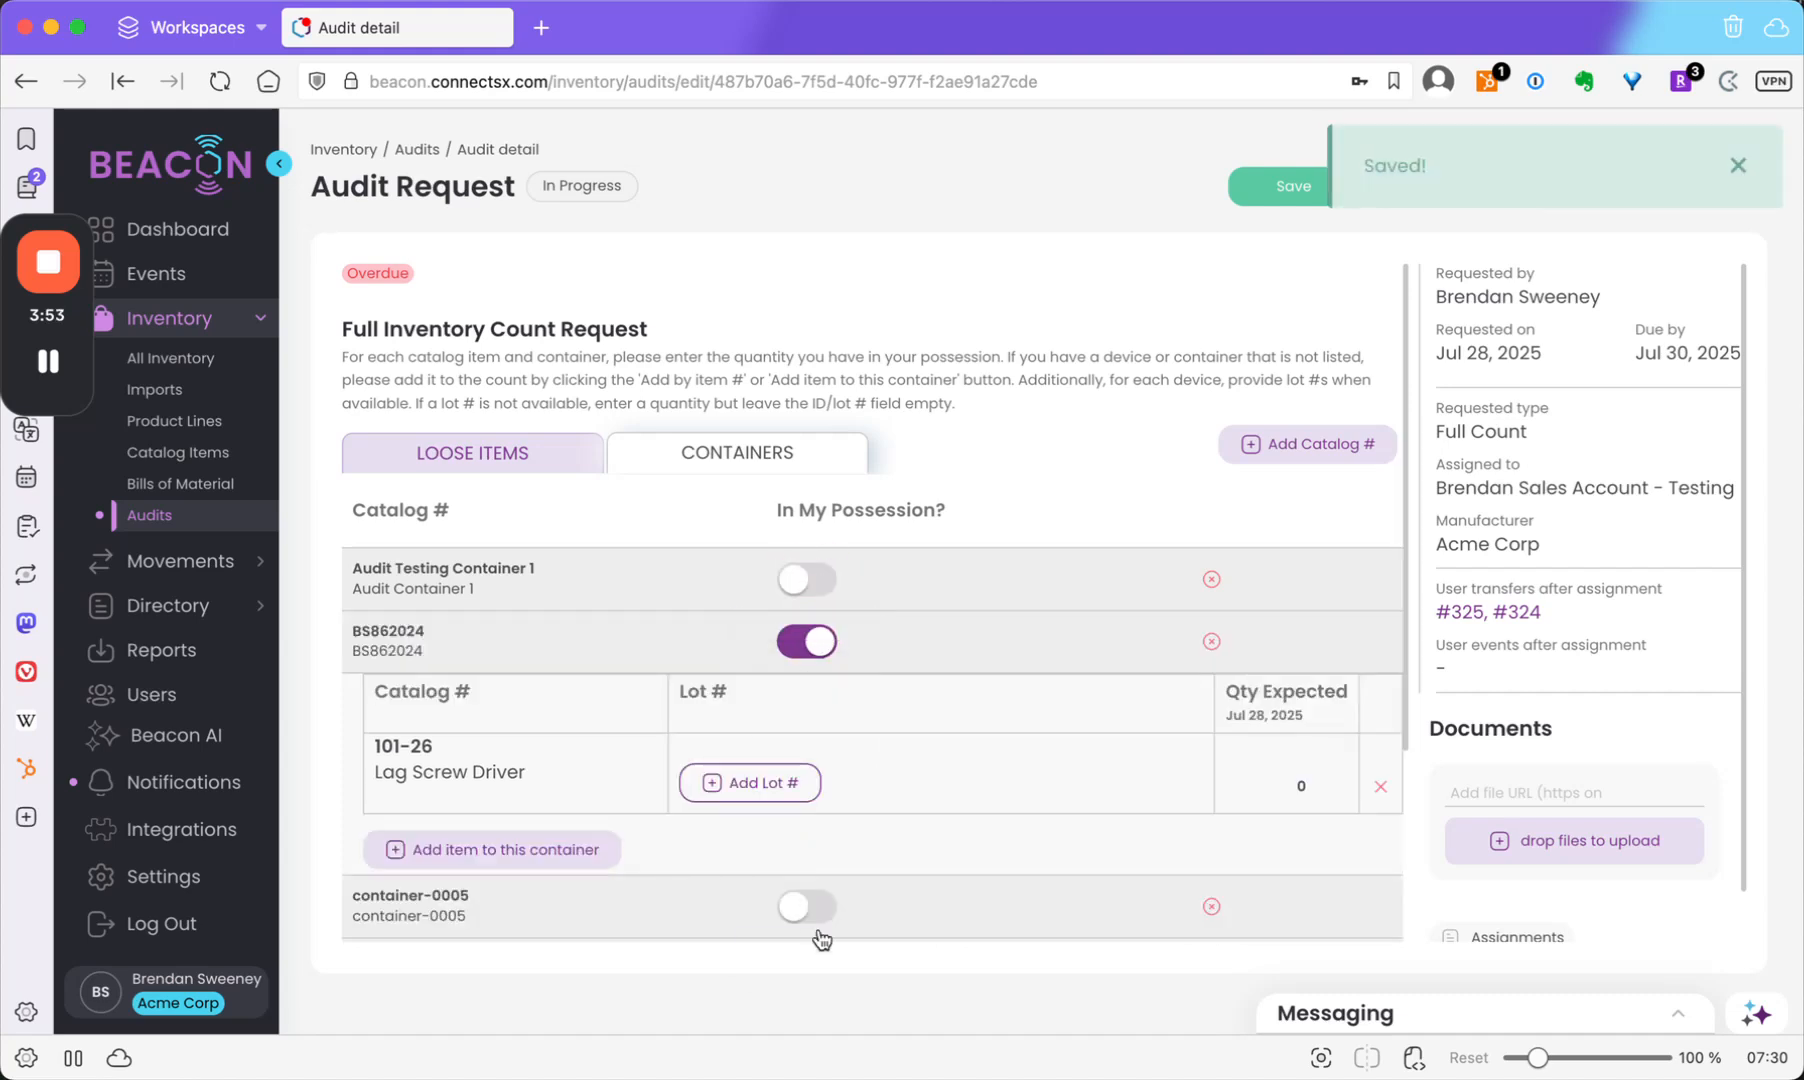
{"action": "left_click", "coordinate": [806, 582]}
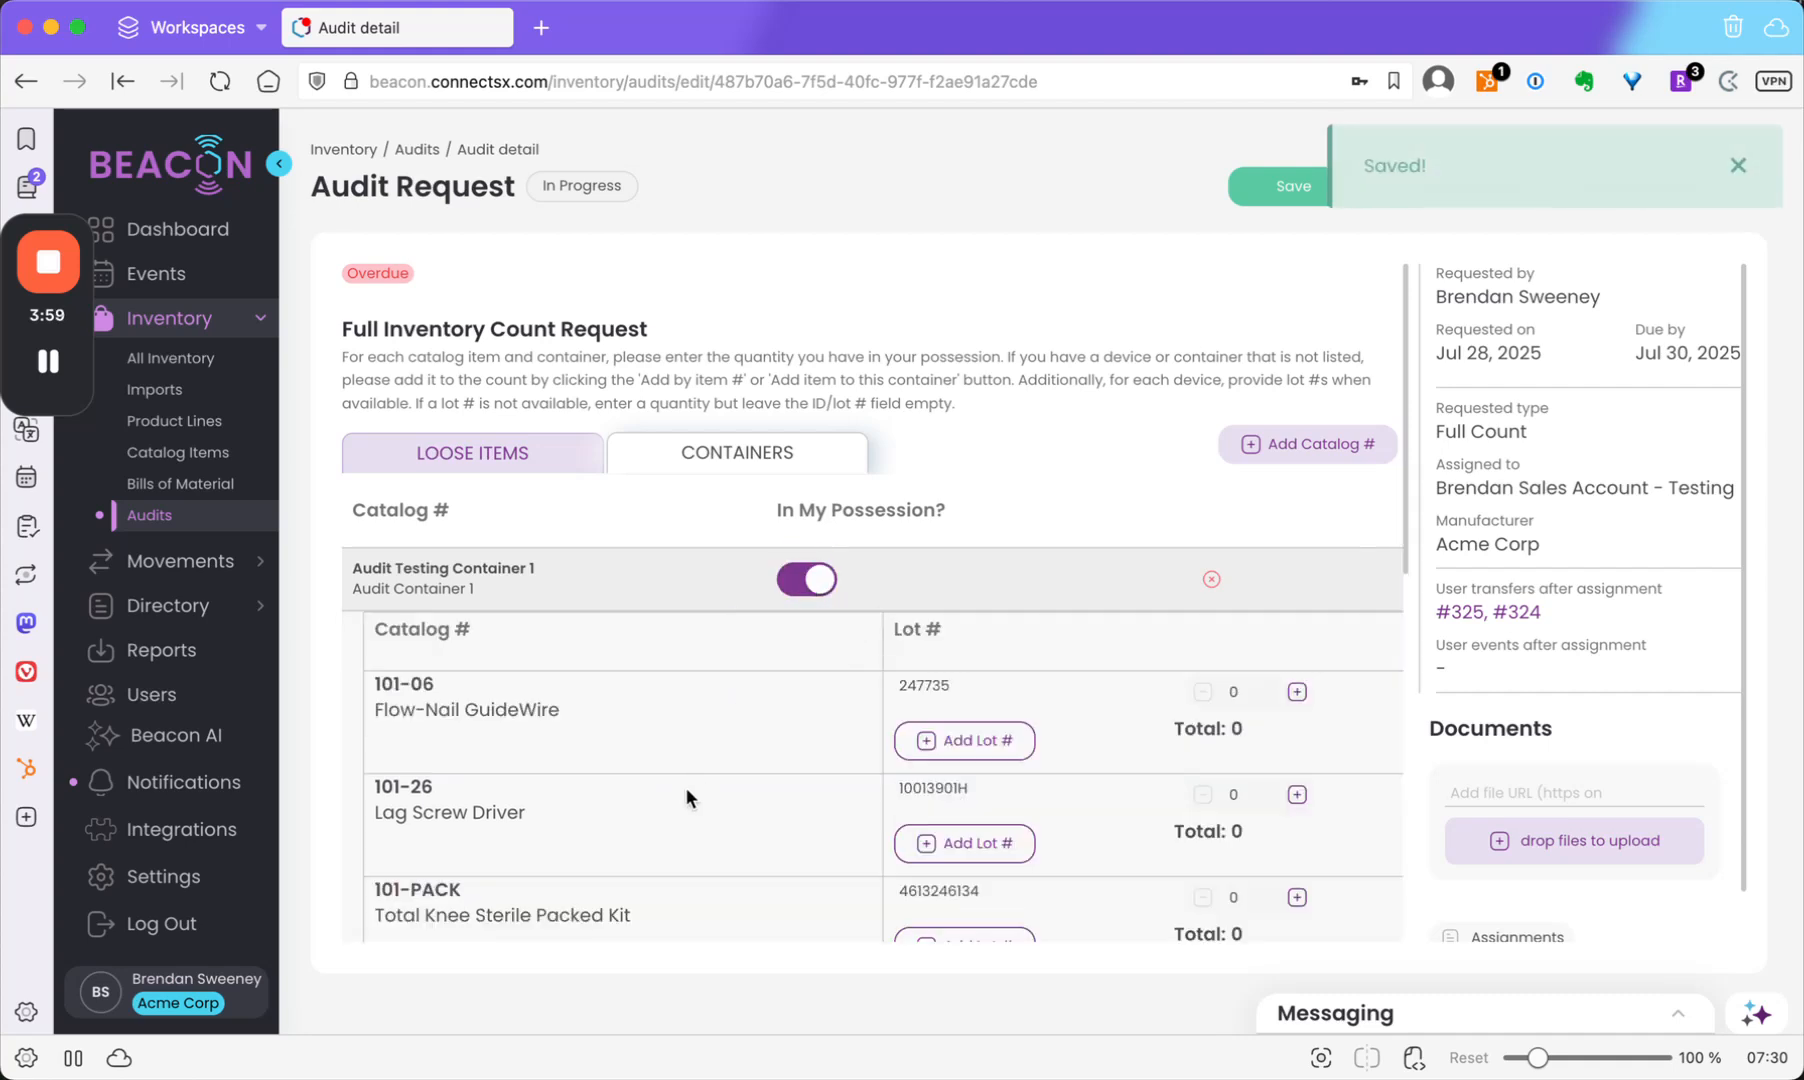
{"action": "scroll", "coordinate": [730, 745], "scroll_direction": "down", "scroll_amount": 2}
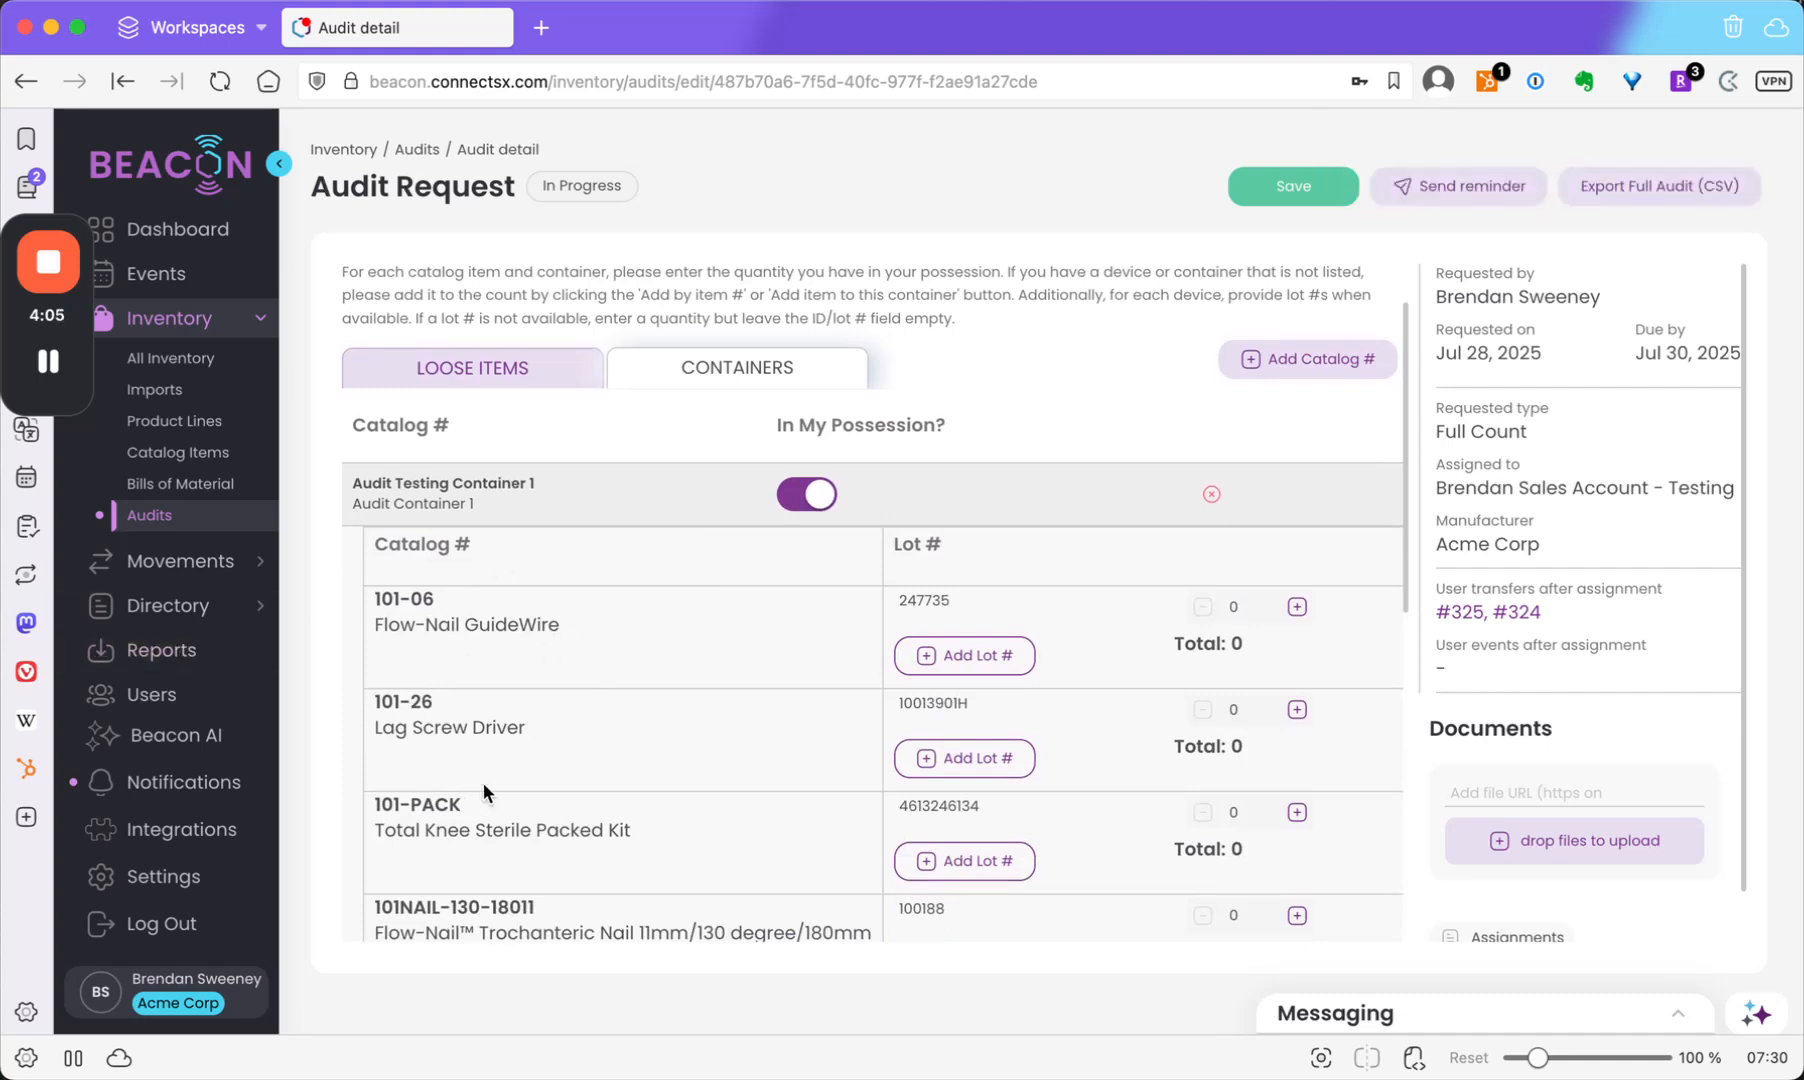
Count 101-06 Flow-Nail GuideWire as new lot 13488 ×2 and lot 247735 ×1.
{"action": "left_click", "coordinate": [969, 674]}
{"action": "type", "text": "13488"}
{"action": "left_click", "coordinate": [1215, 651]}
{"action": "key", "text": "BackSpace"}
{"action": "type", "text": "2"}
{"action": "left_click", "coordinate": [1253, 609]}
{"action": "key", "text": "BackSpace"}
{"action": "type", "text": "1"}
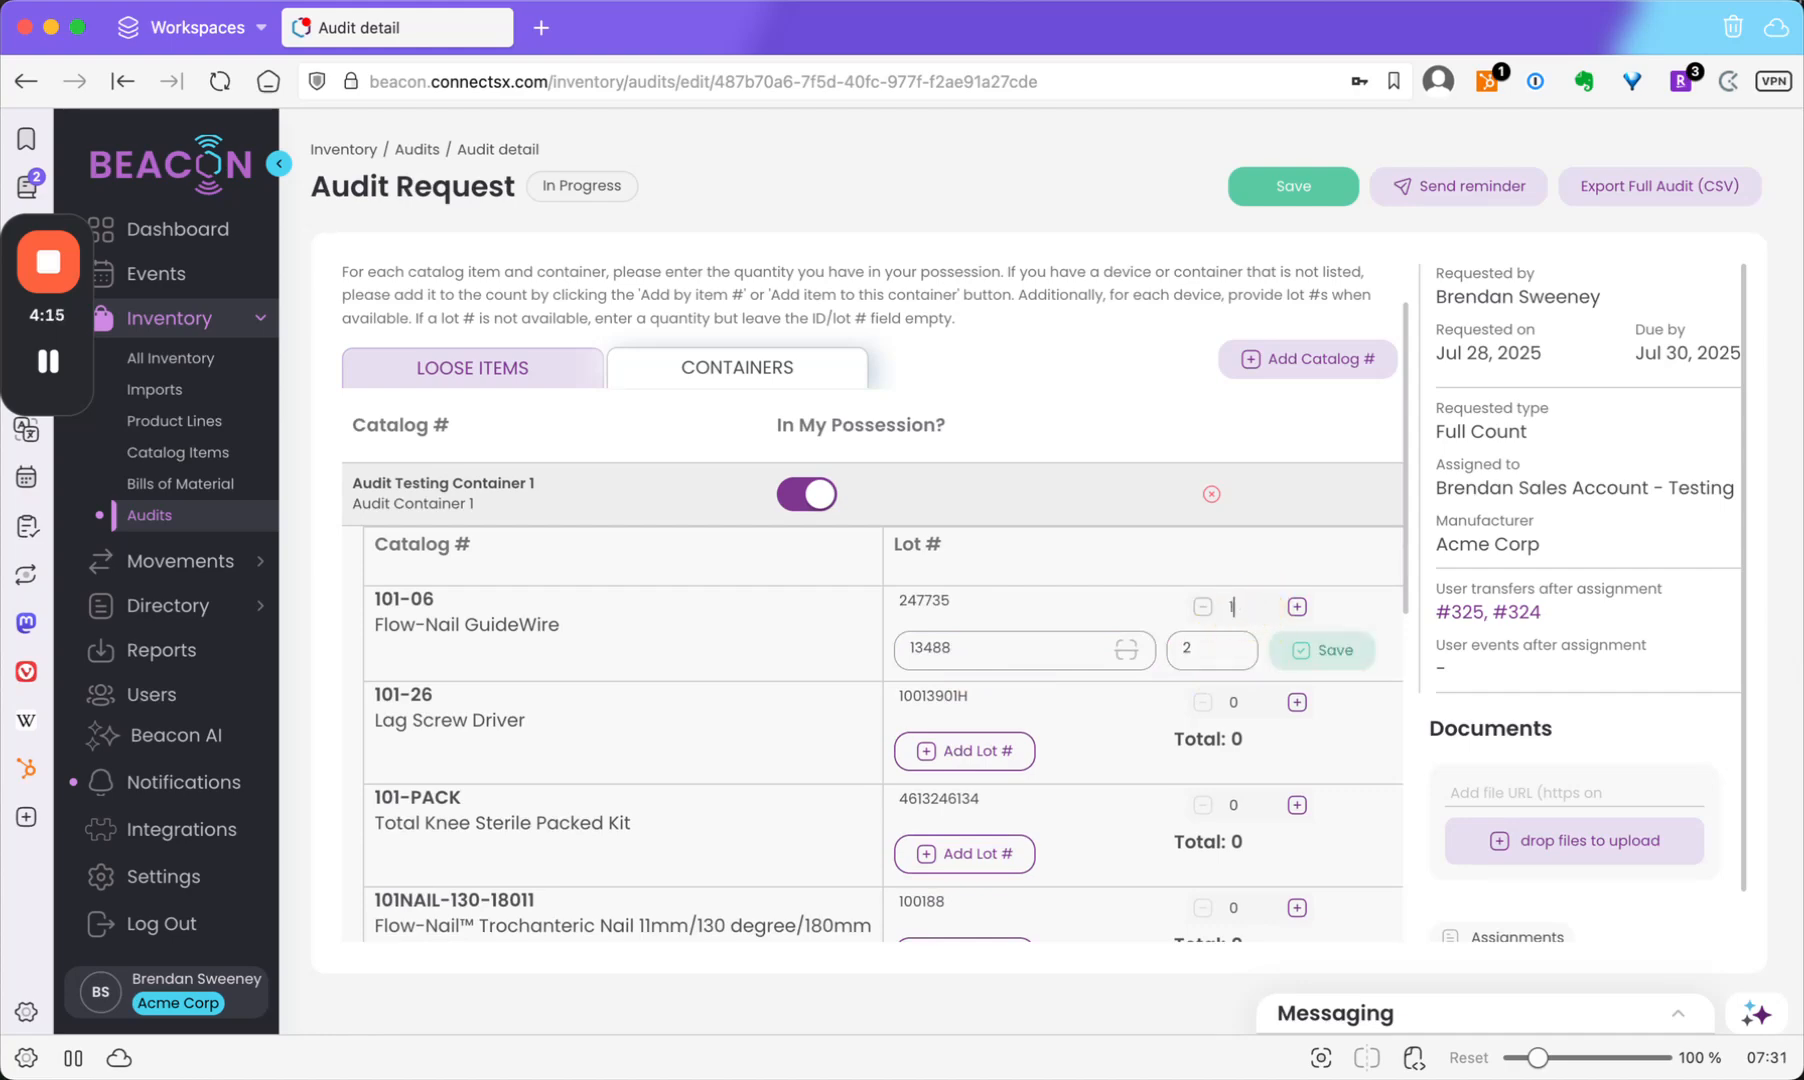
{"action": "left_click", "coordinate": [1354, 664]}
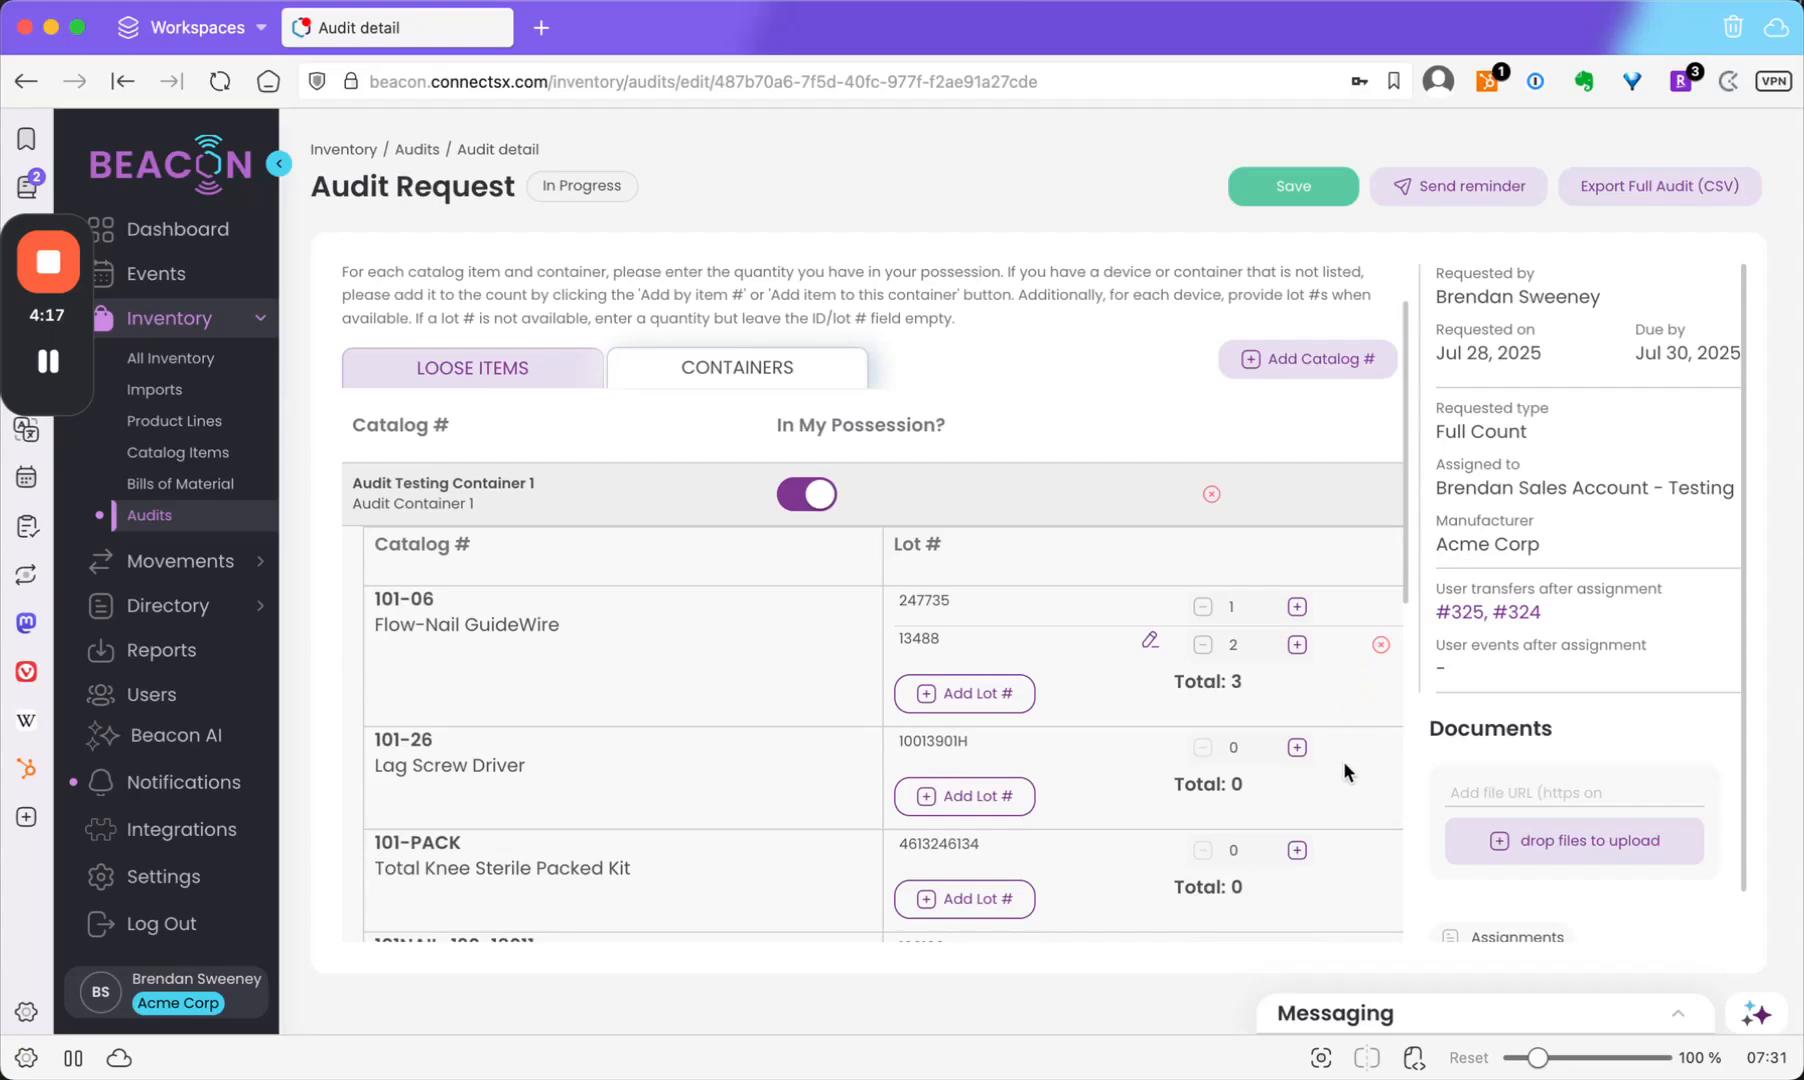
Scroll down past the five containers to the empty Comments section.
{"action": "scroll", "coordinate": [1343, 761], "scroll_direction": "down", "scroll_amount": 5}
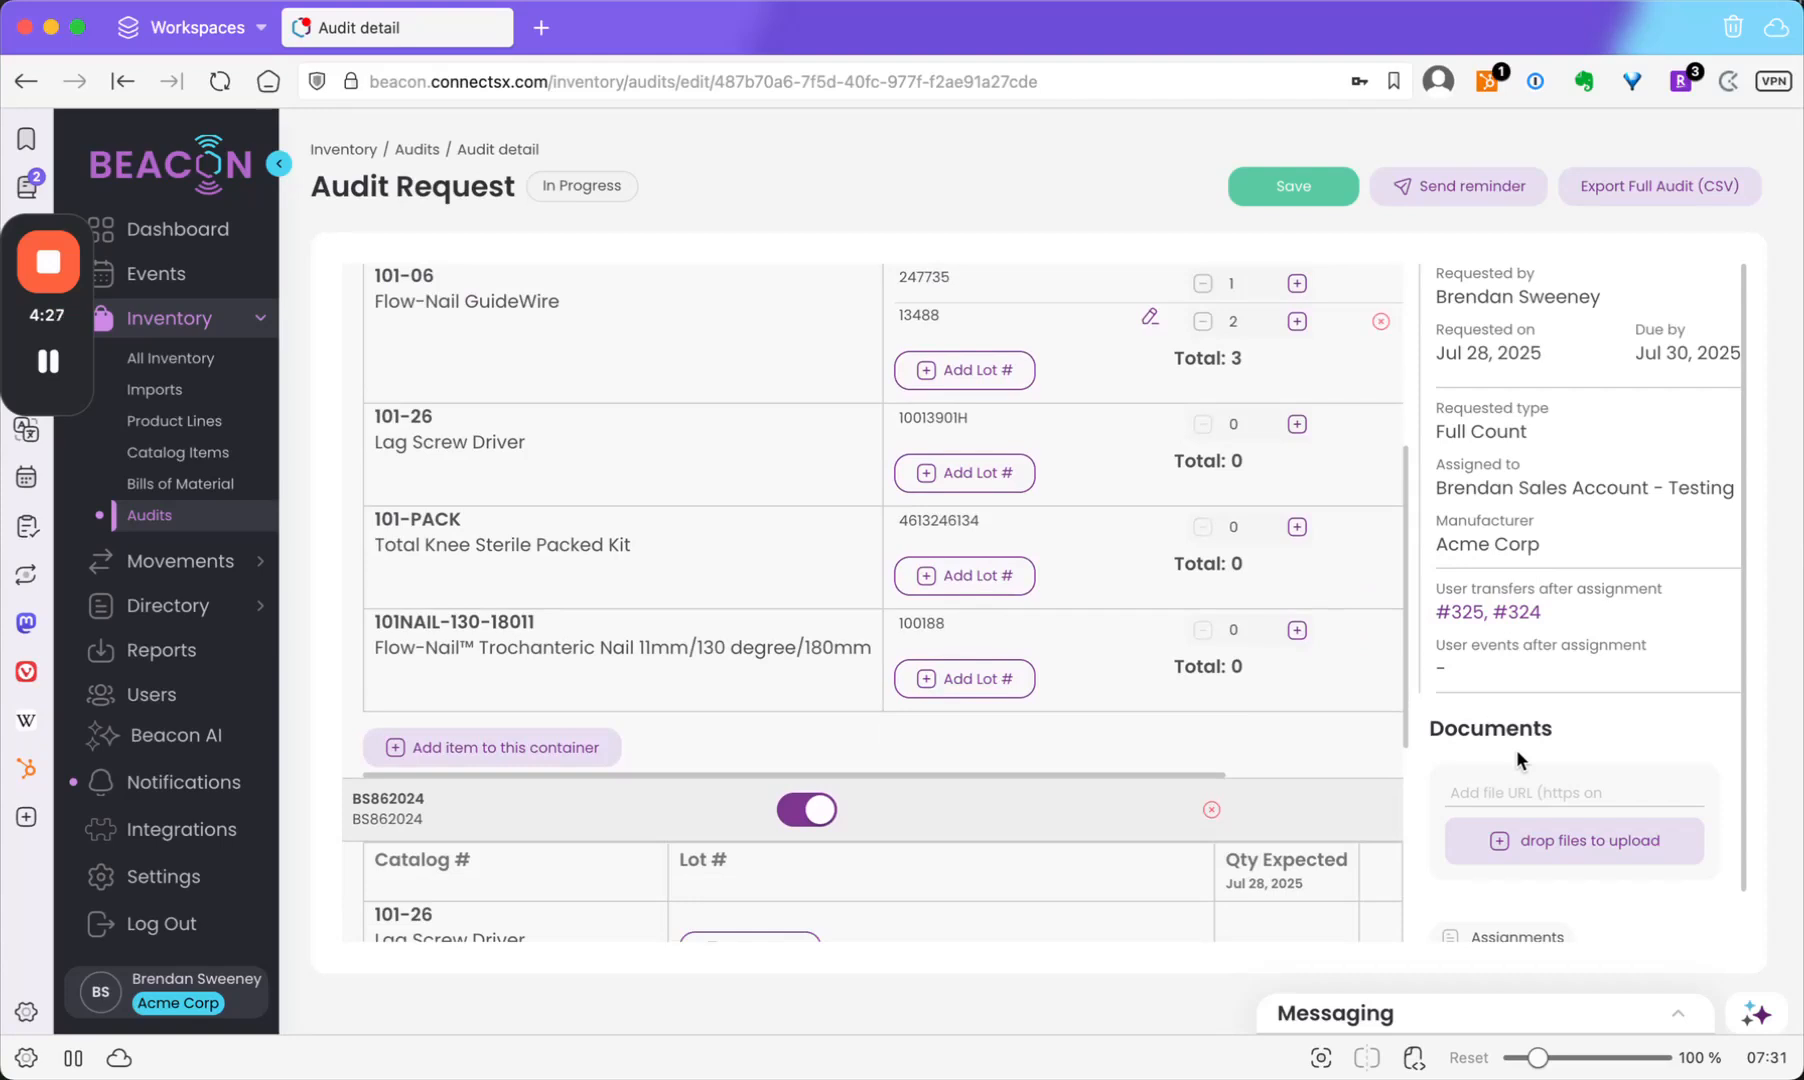
{"action": "scroll", "coordinate": [1516, 748], "scroll_direction": "down", "scroll_amount": 1}
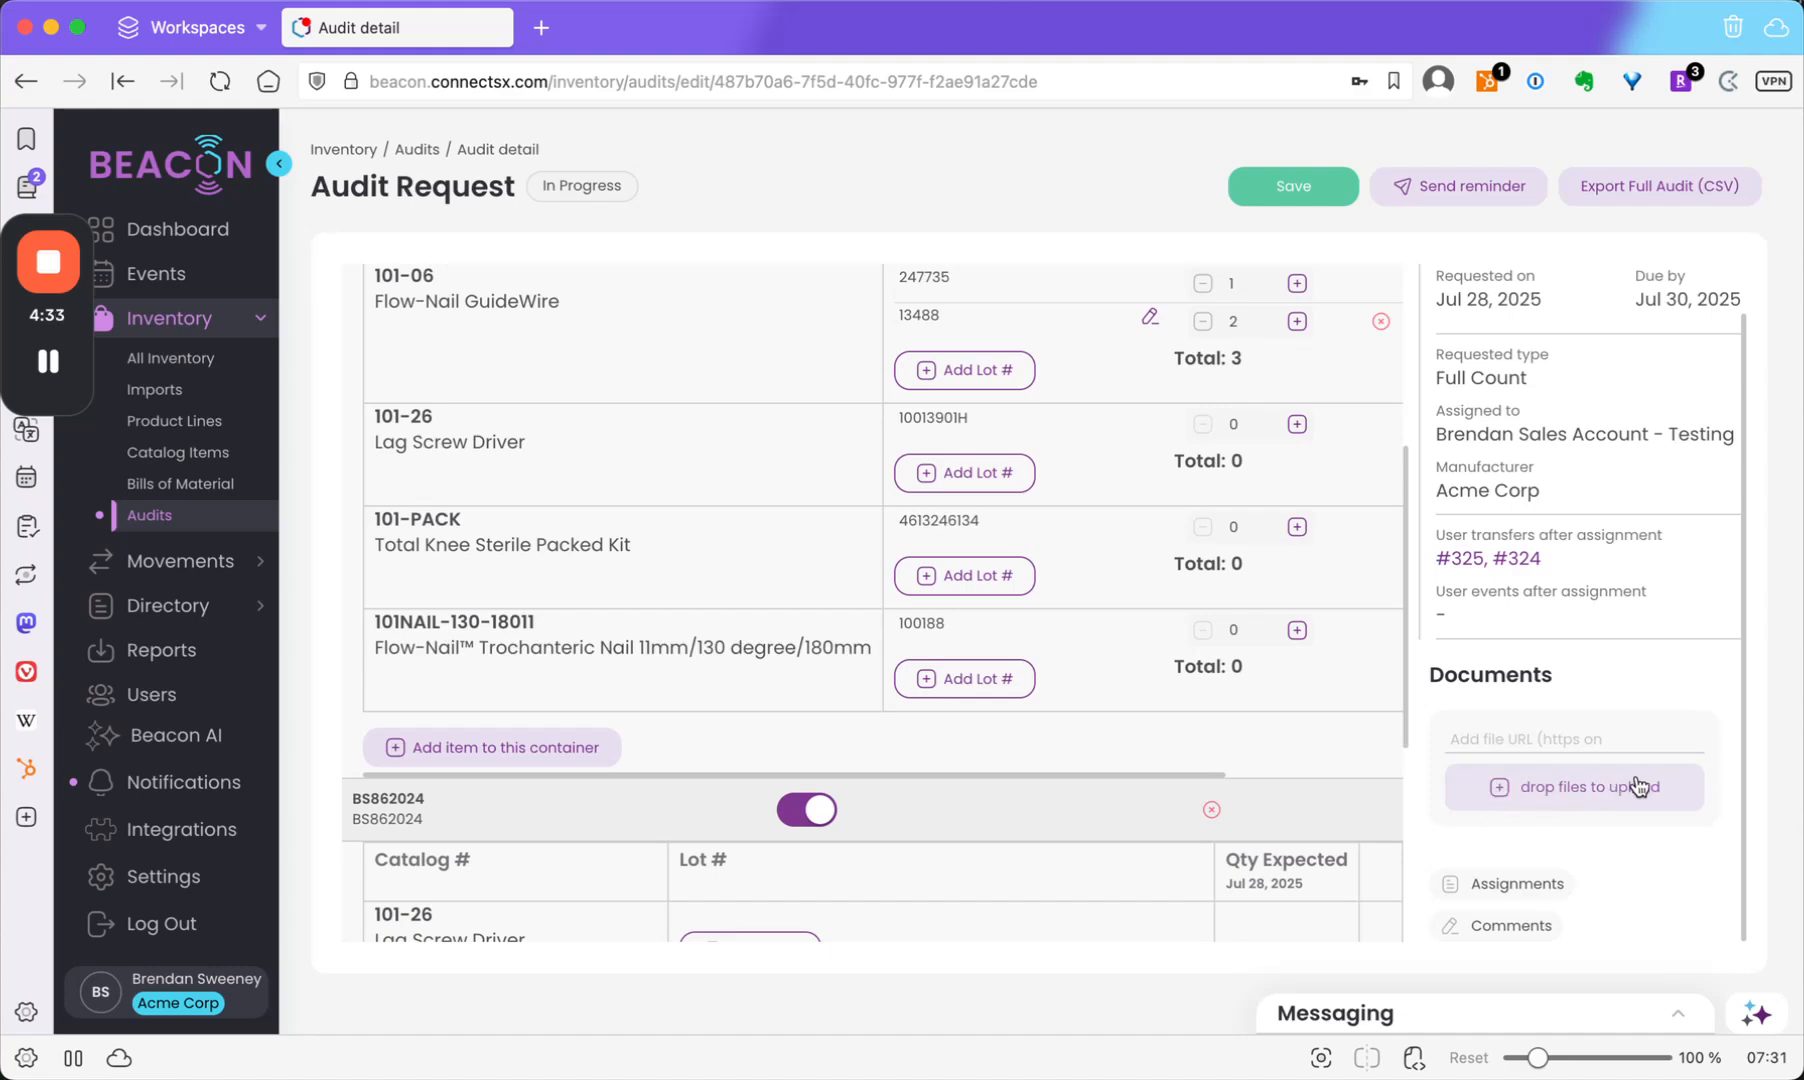
{"action": "scroll", "coordinate": [1246, 819], "scroll_direction": "down", "scroll_amount": 5}
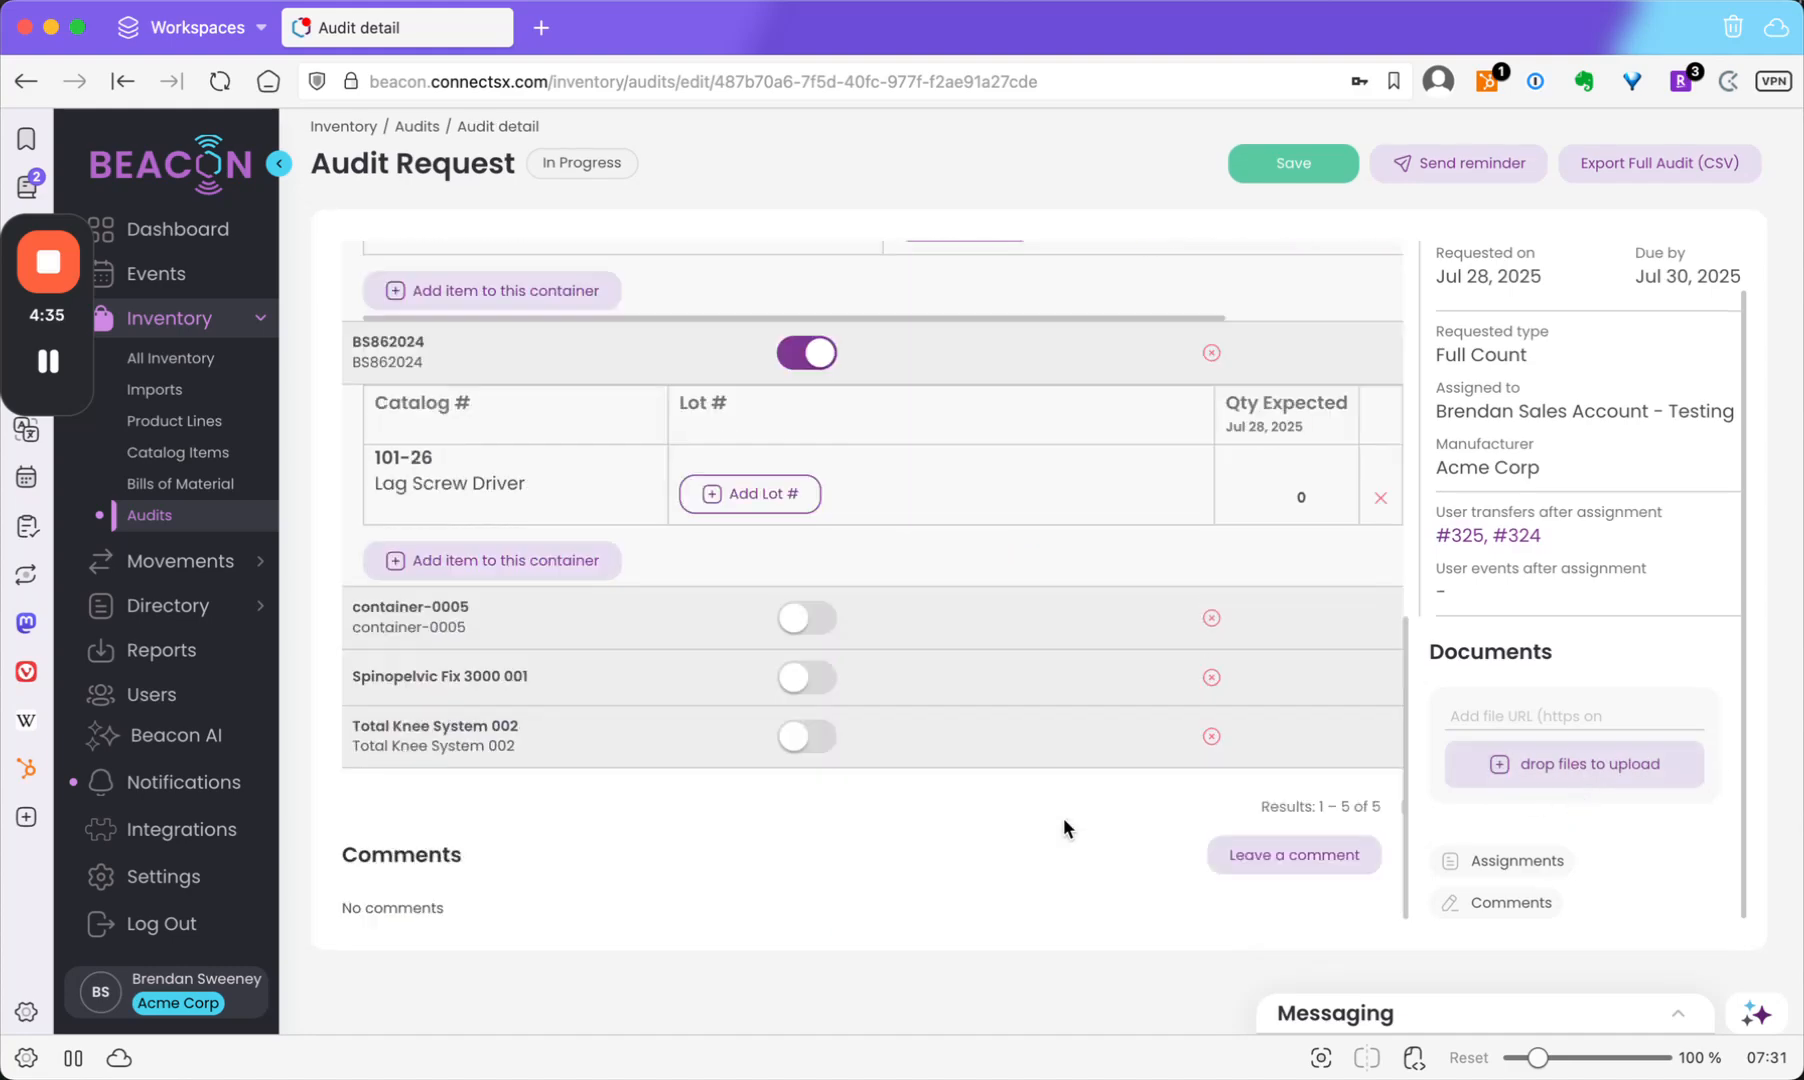
{"action": "left_click", "coordinate": [1300, 866]}
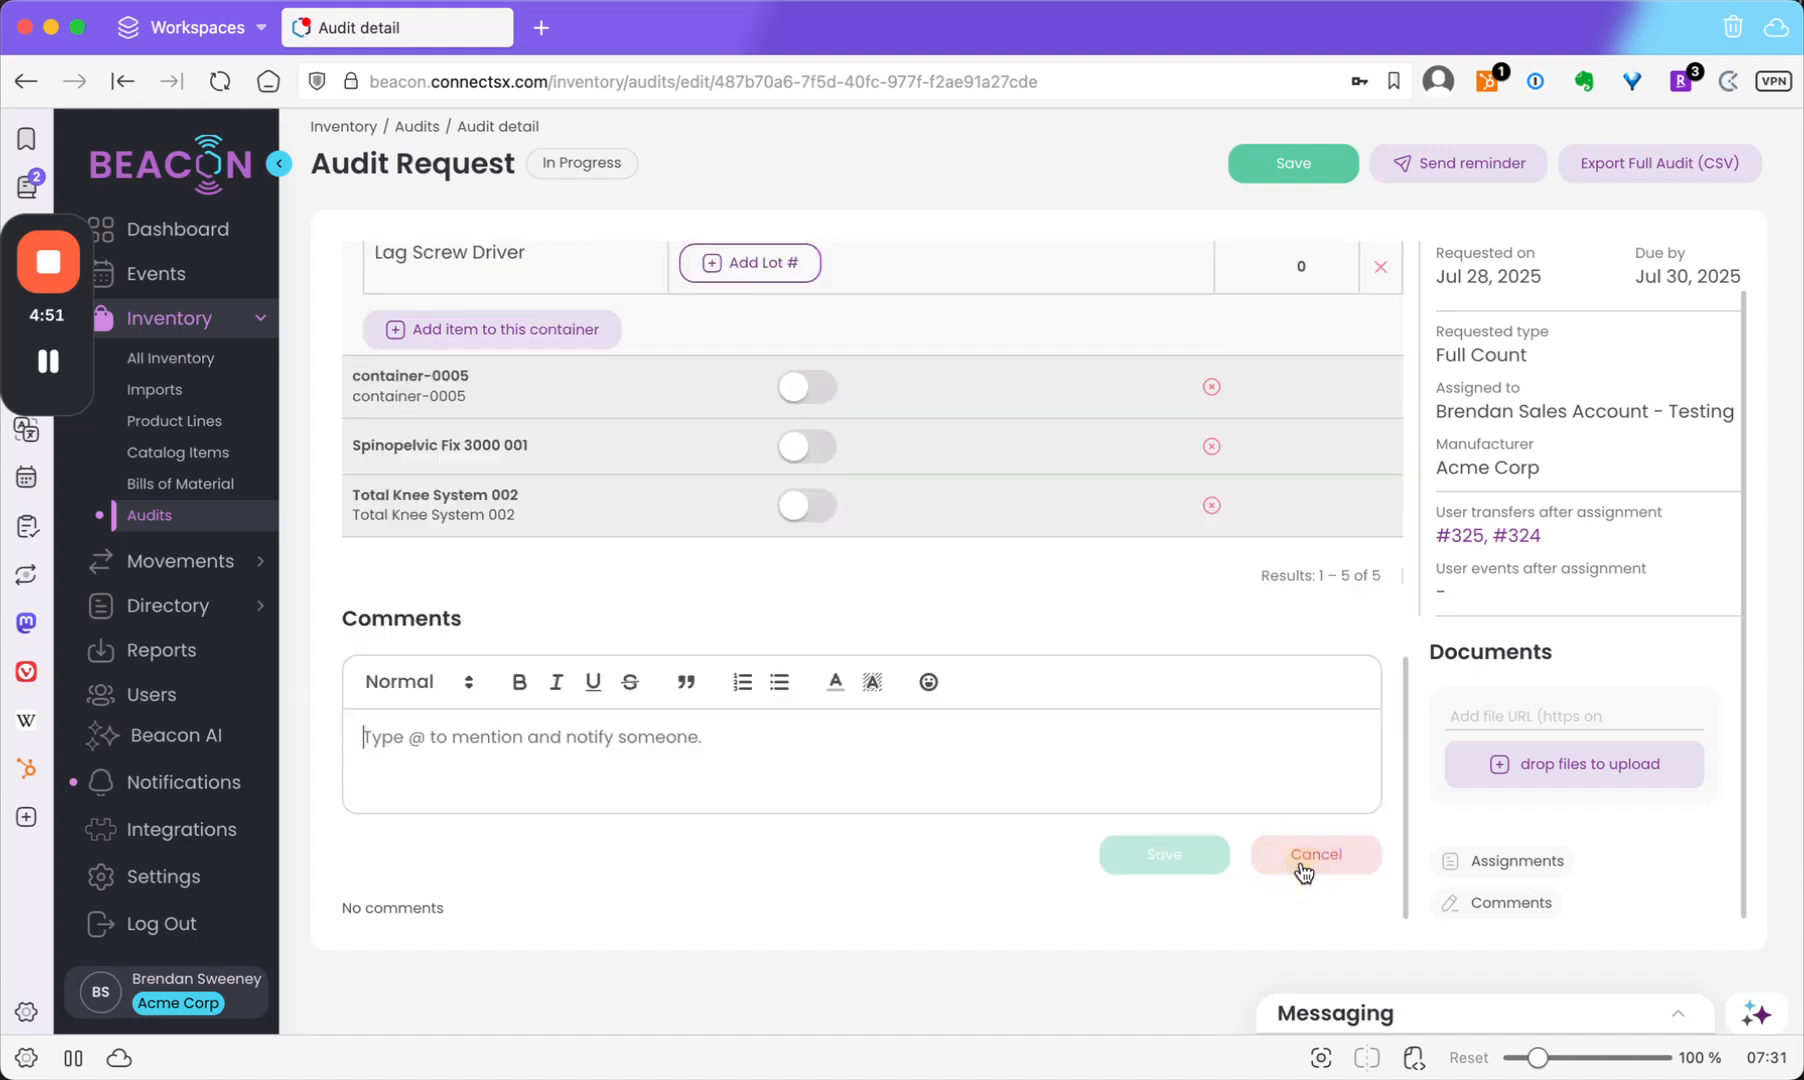
{"action": "type", "text": "@"}
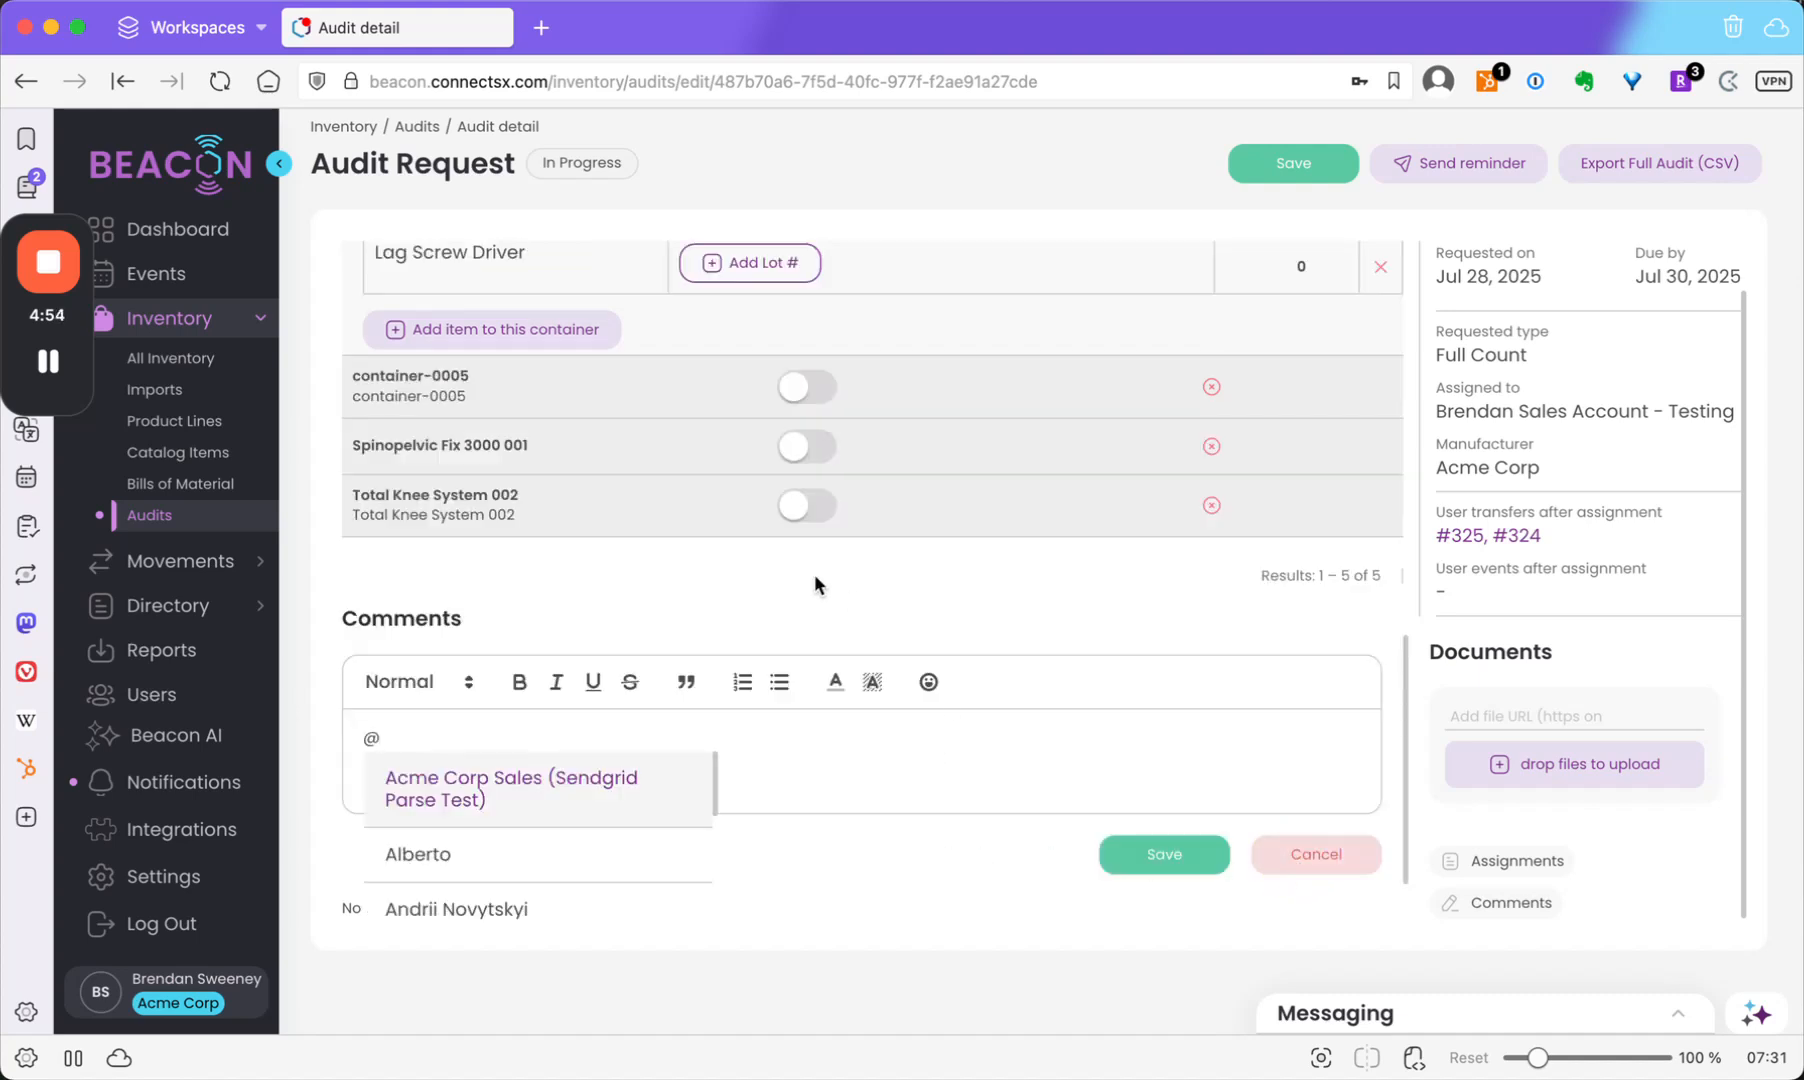
{"action": "scroll", "coordinate": [475, 862], "scroll_direction": "down", "scroll_amount": 3}
{"action": "left_click", "coordinate": [475, 868]}
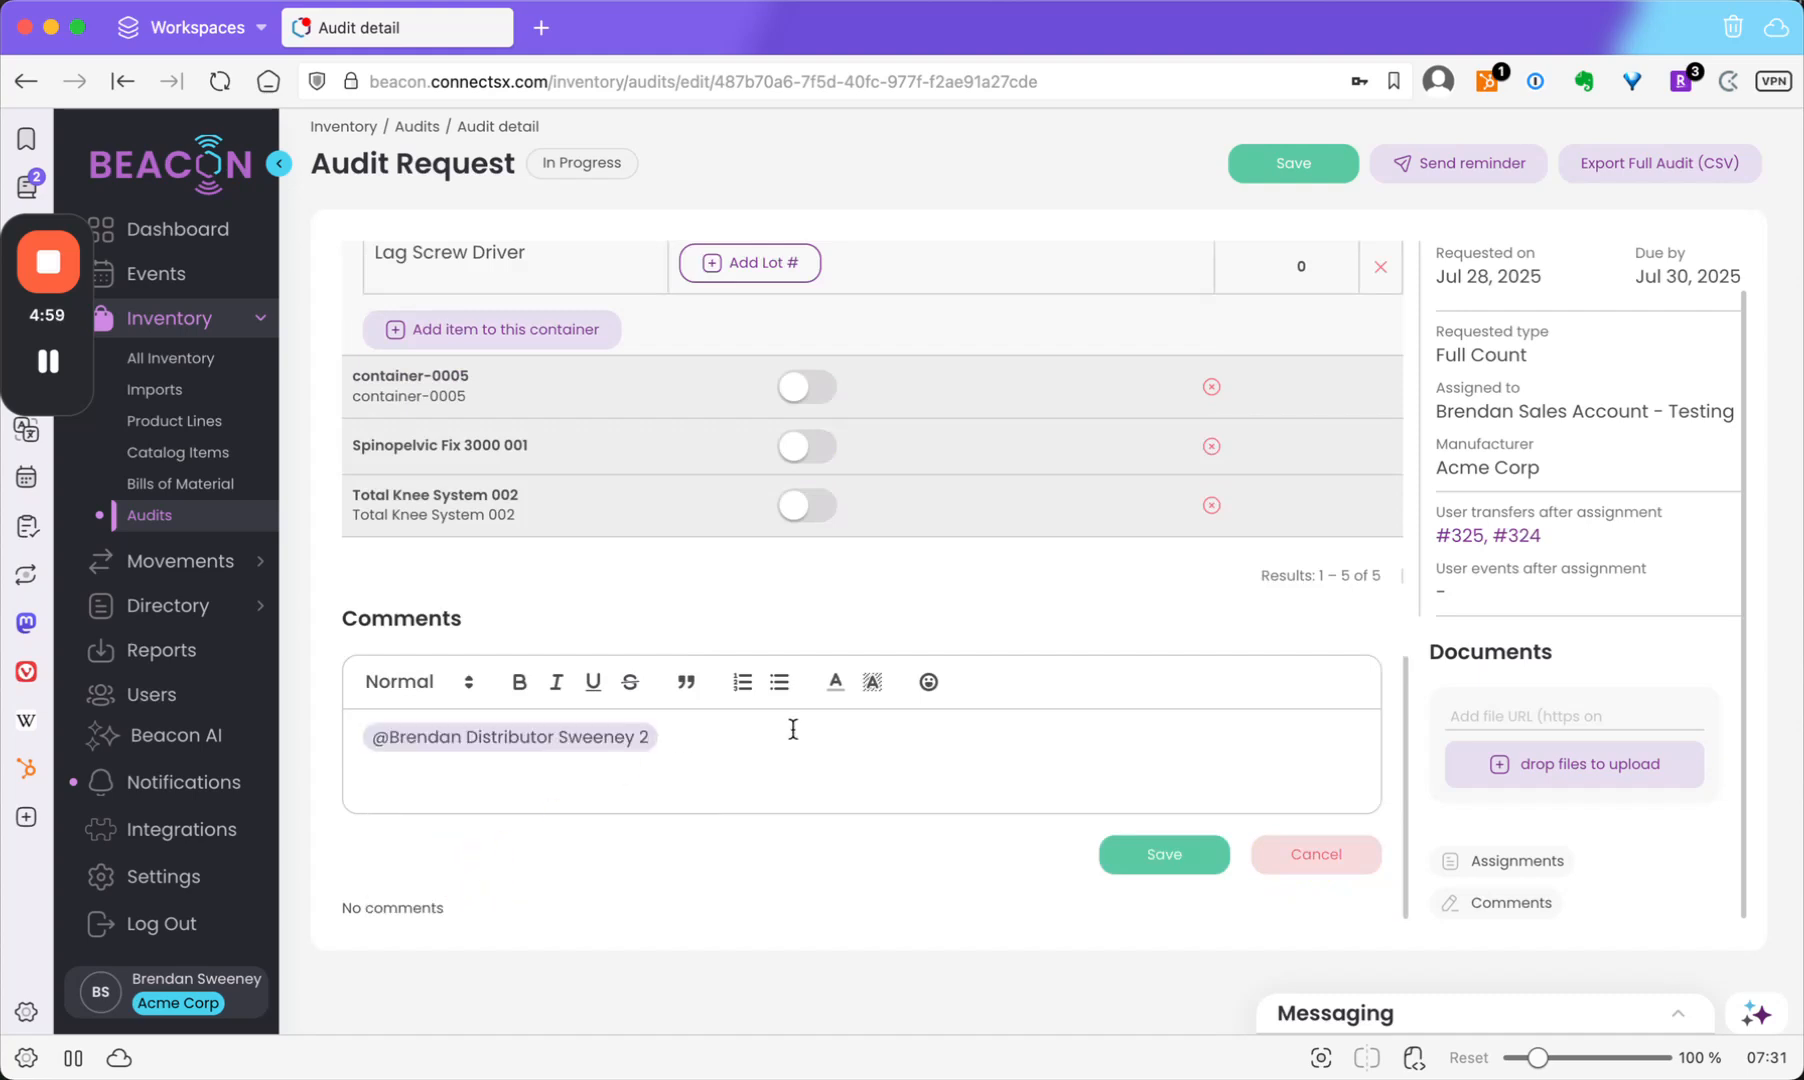
{"action": "type", "text": "I have unlabelled devices 101-26"}
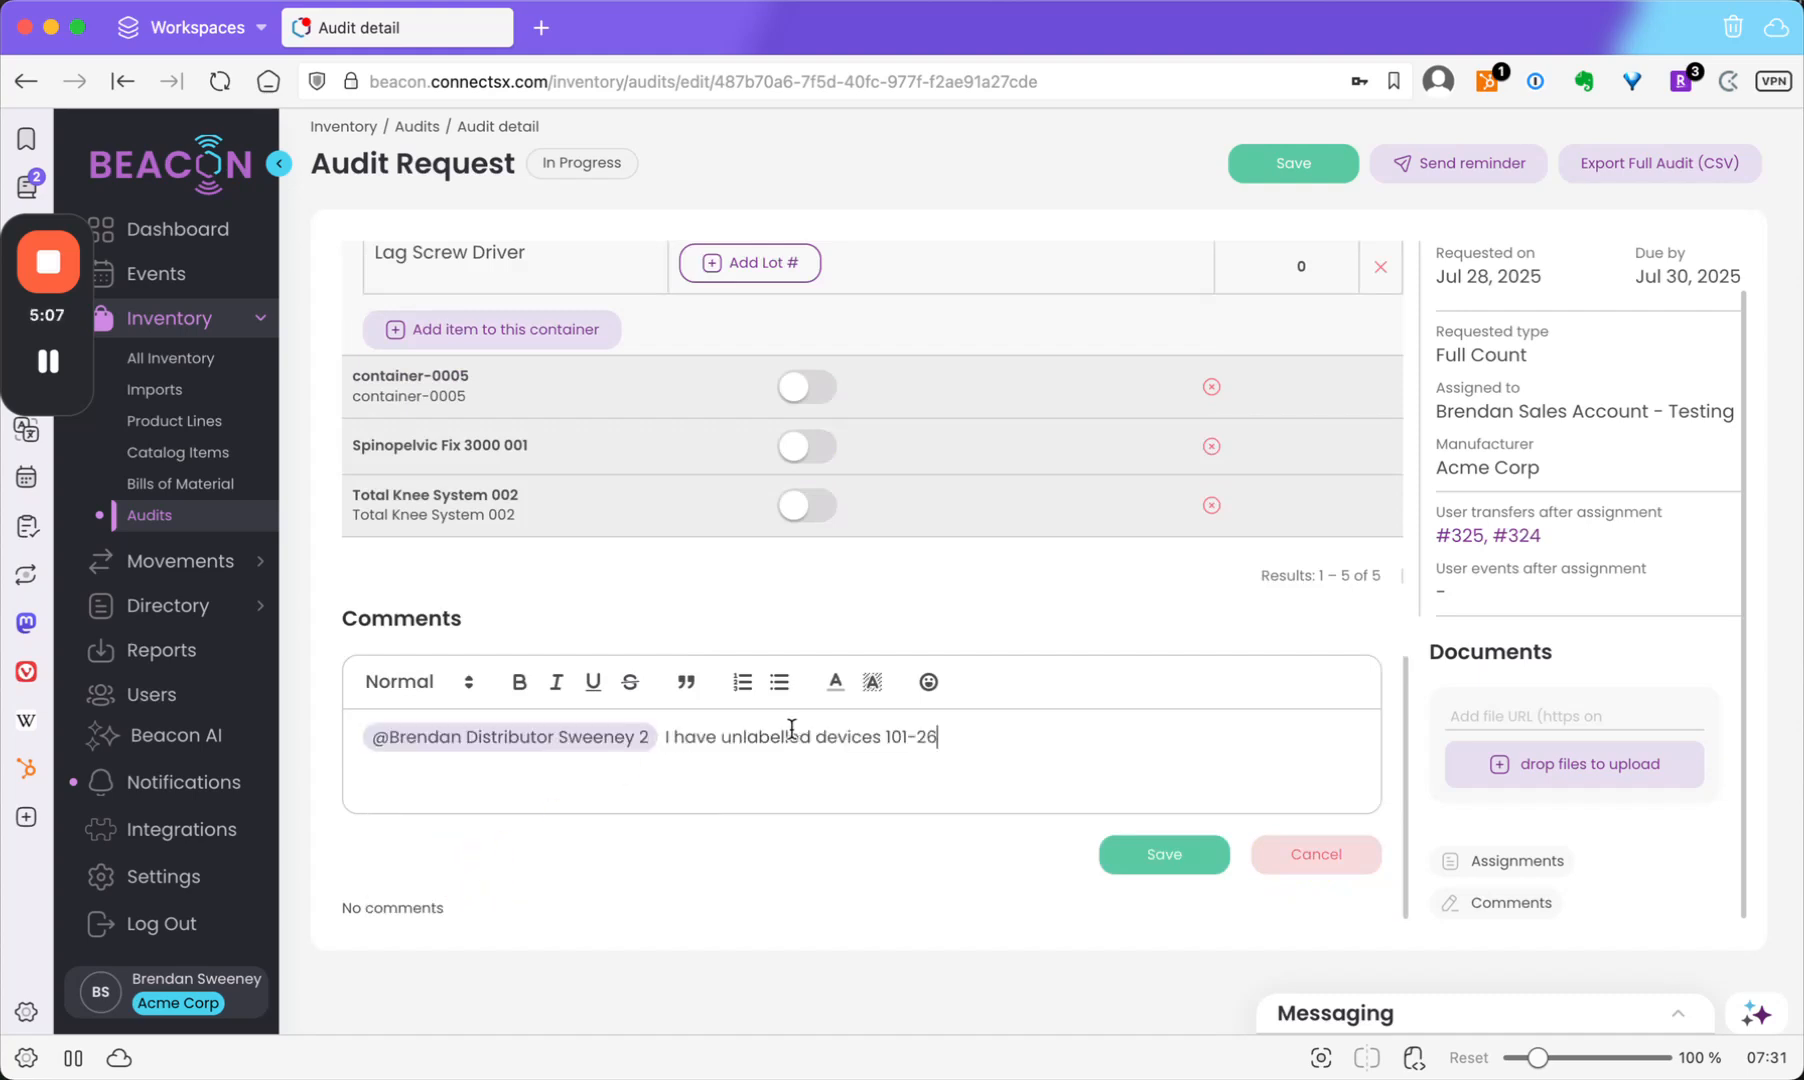
{"action": "left_click", "coordinate": [1200, 856]}
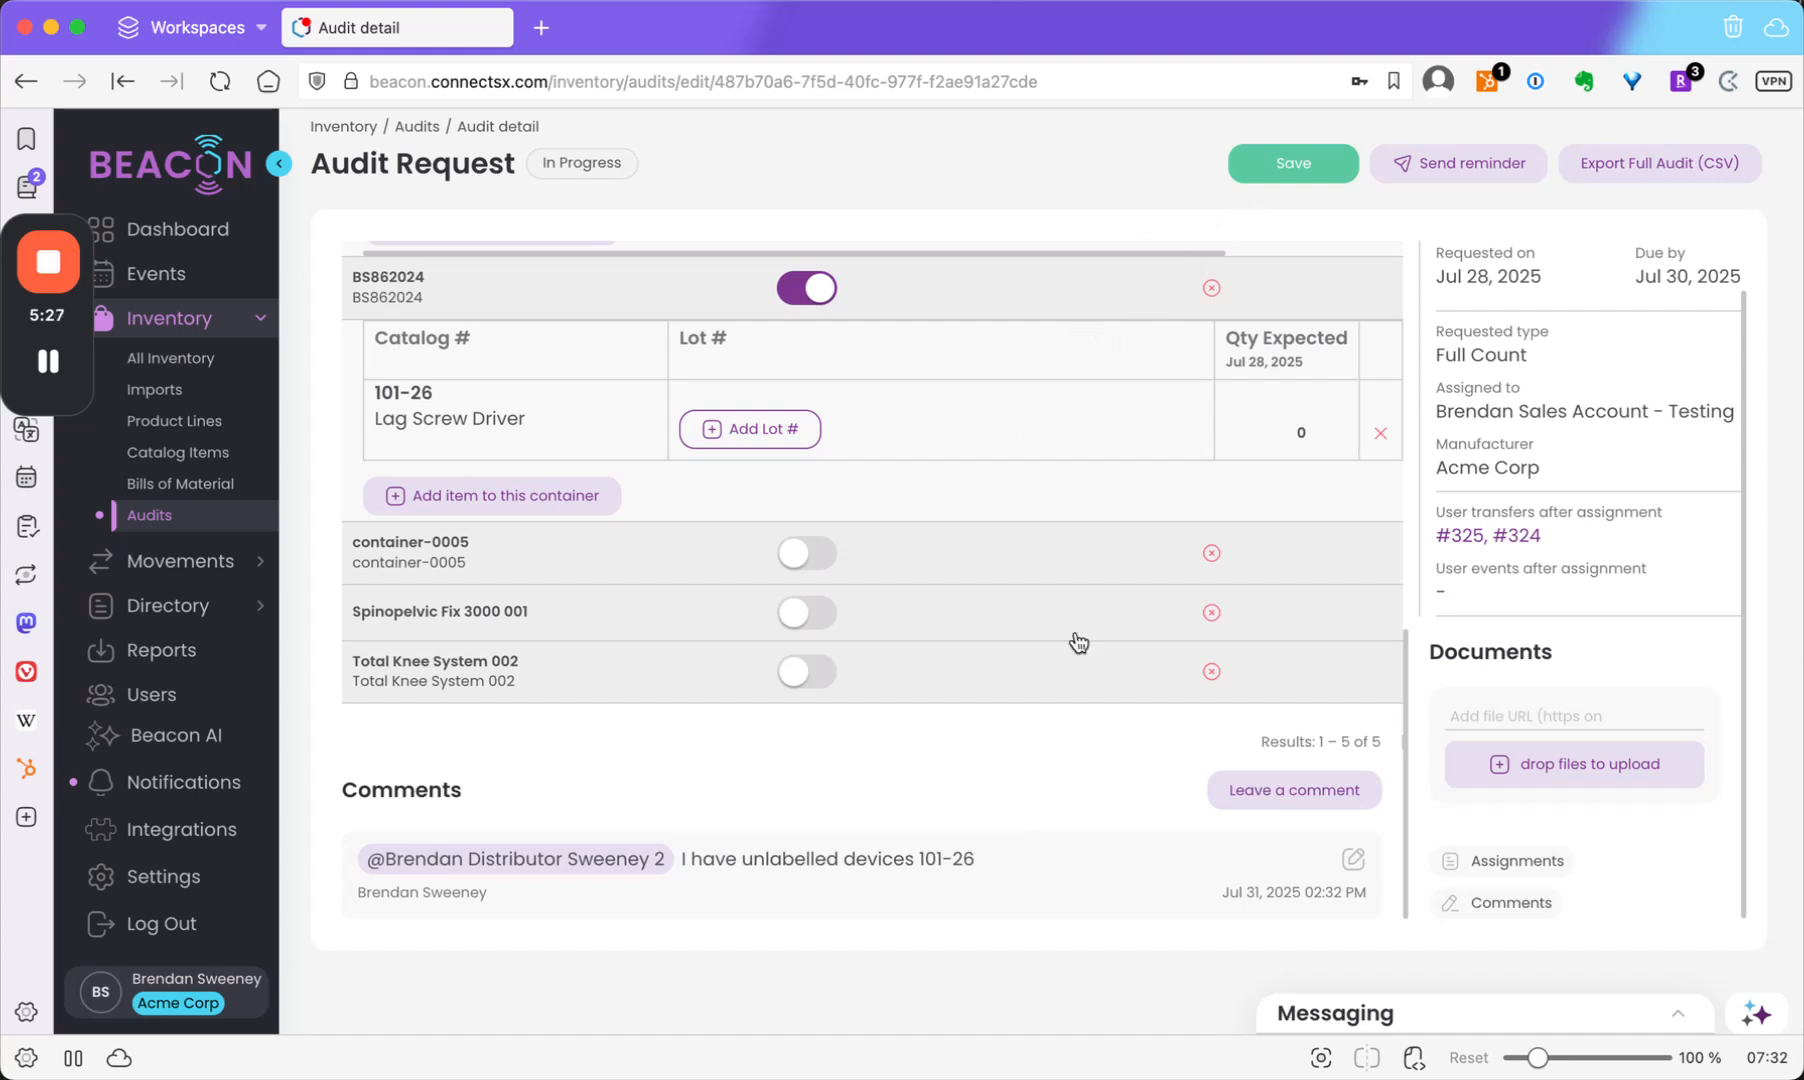
Save the Audit Request with all loose-item and container counts.
{"action": "left_click", "coordinate": [1262, 162]}
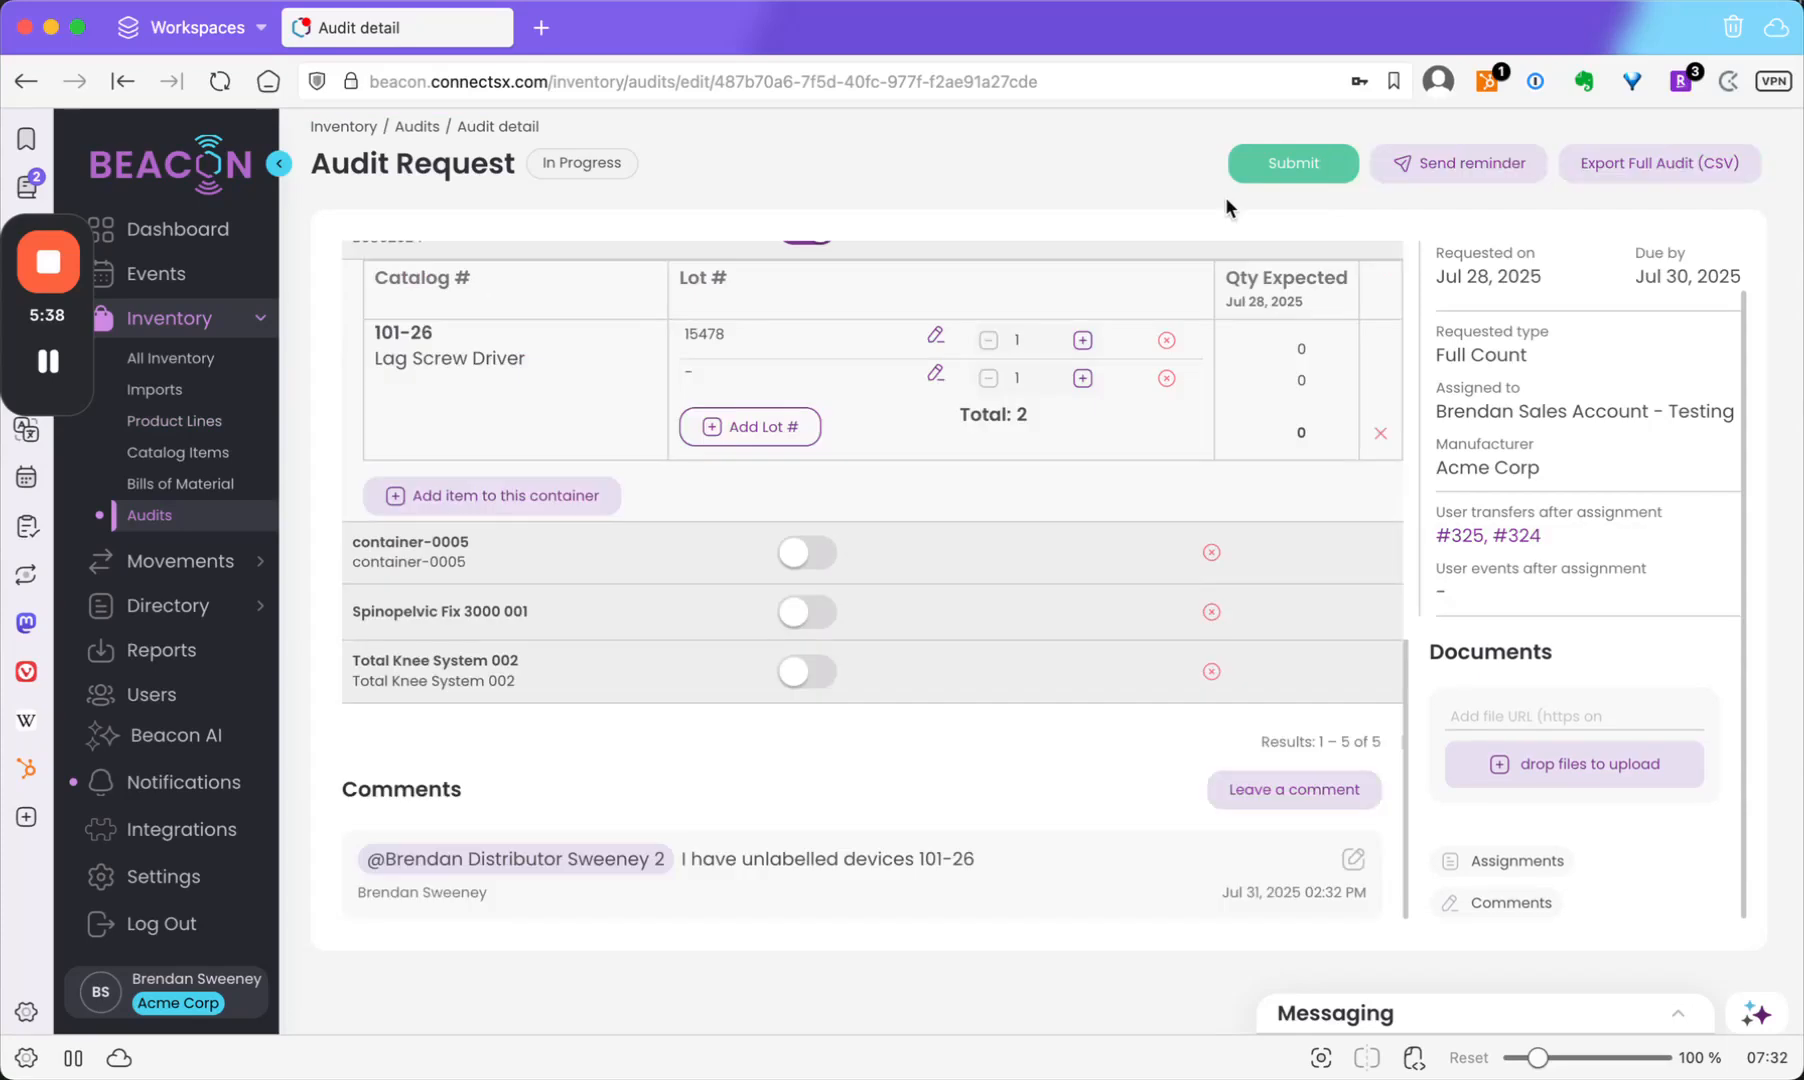